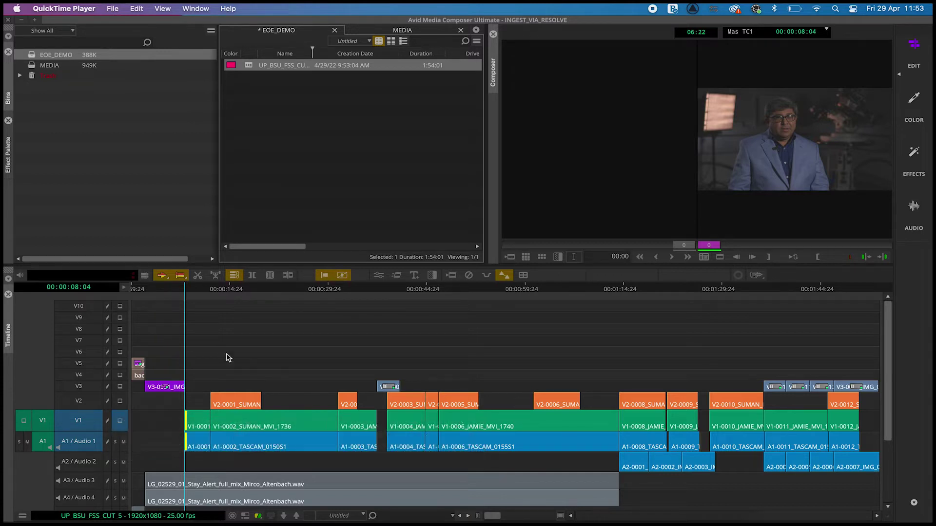
Scrub through the sequence's interviews and bring the playhead back to 00:00:36:04
left_click(184, 294)
left_click_drag(184, 294, 212, 299)
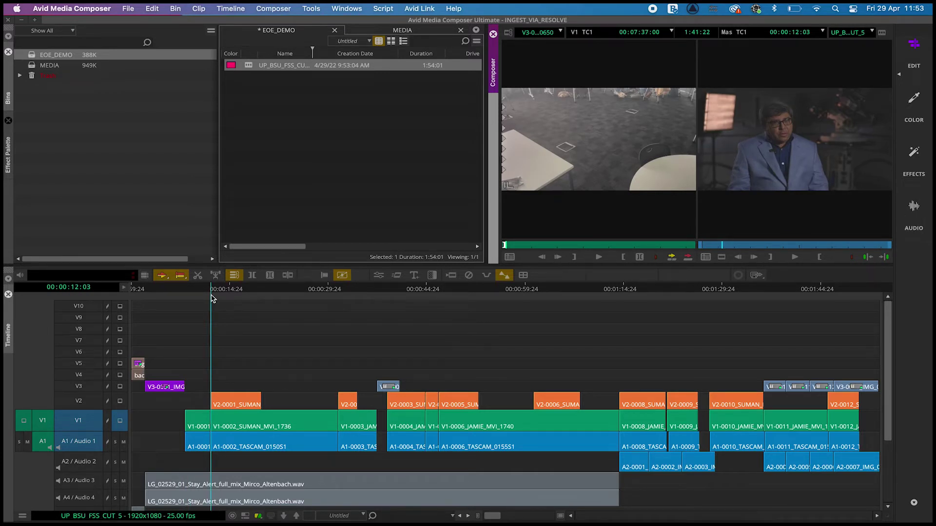
left_click_drag(212, 299, 531, 325)
left_click(368, 380)
scroll(363, 380, "down", 3)
scroll(363, 380, "up", 3)
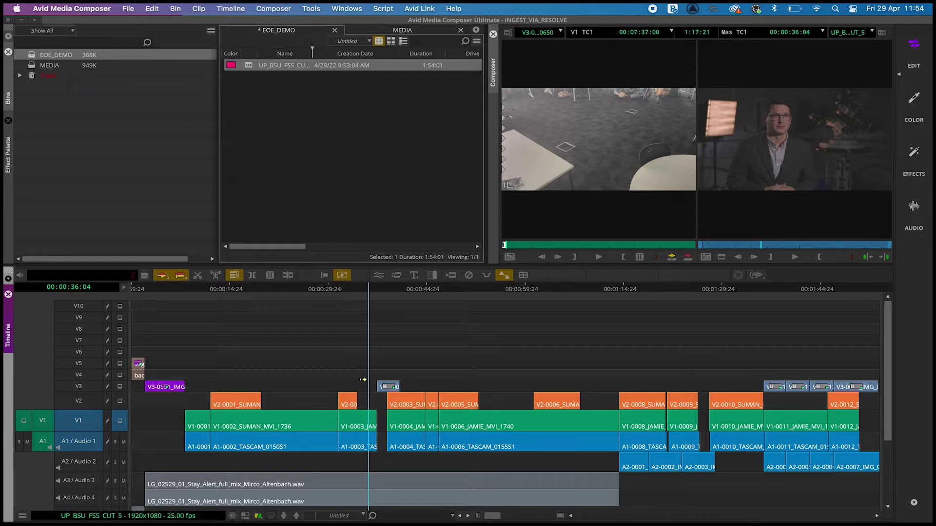
Mark the sequence's full length and enable every track from V10 down to A9
left_click_drag(149, 289, 119, 293)
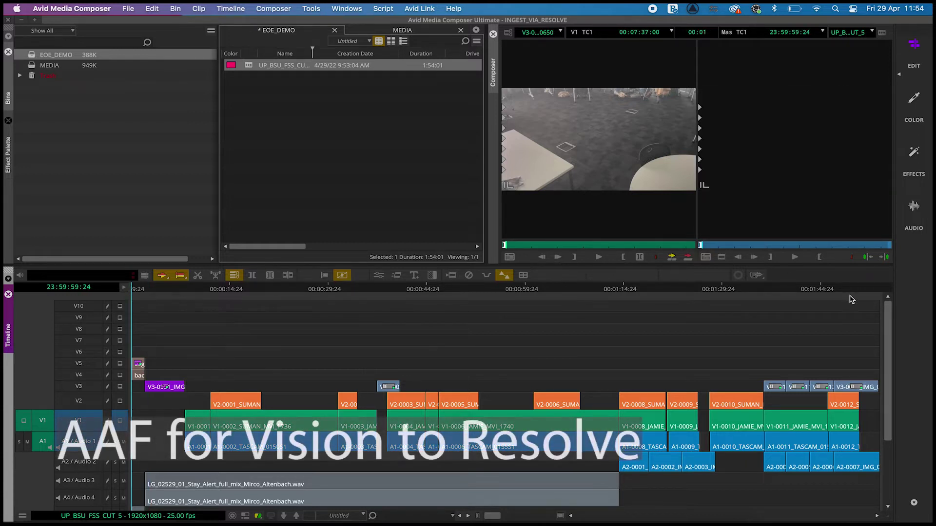
left_click_drag(847, 289, 897, 294)
key("super+a")
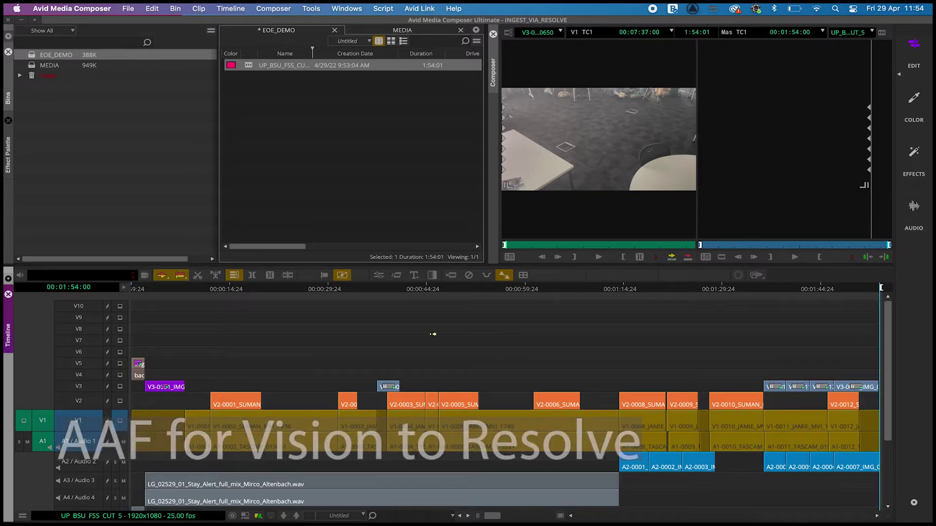
left_click_drag(77, 307, 82, 510)
scroll(90, 446, "down", 5)
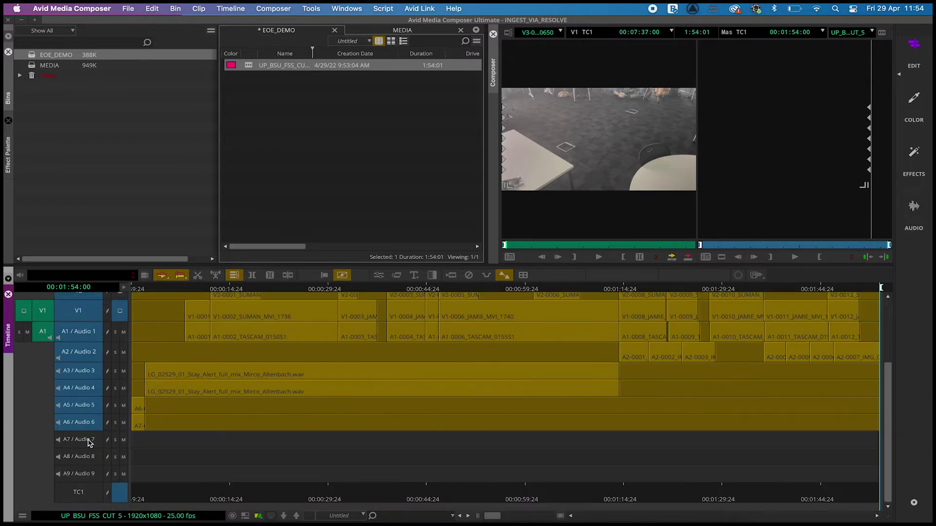
left_click_drag(90, 443, 92, 474)
scroll(81, 449, "up", 5)
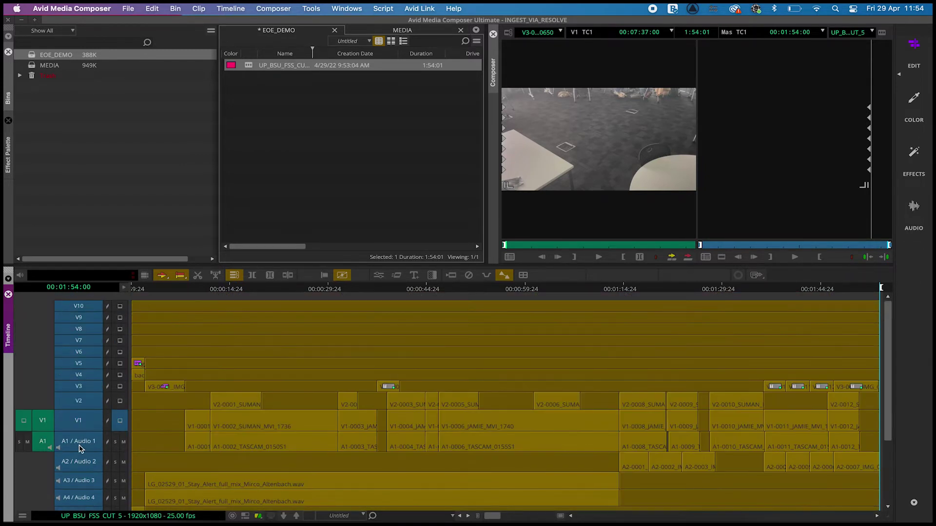
Export UP_BSU_FSS_CUT_5 to file with Use Marks on and Include Audio Tracks off
left_click(249, 66)
right_click(250, 66)
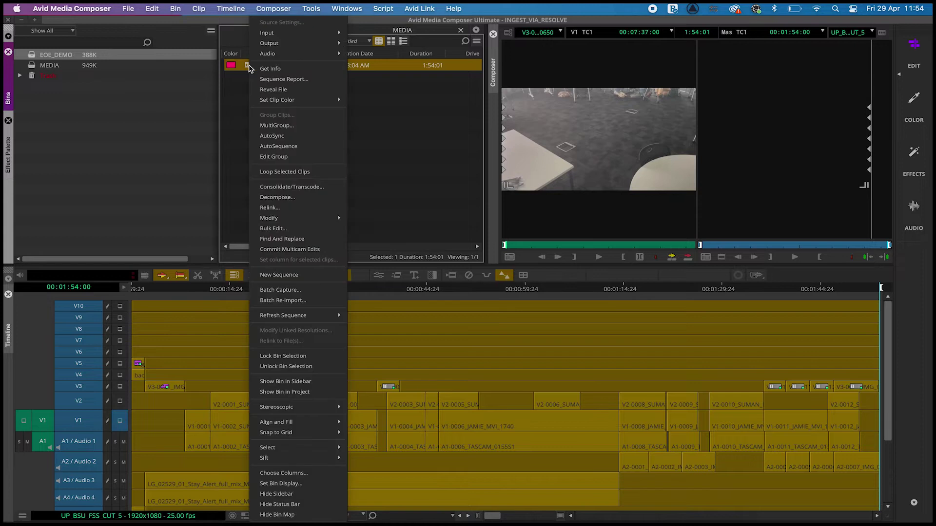
mouse_move(290, 45)
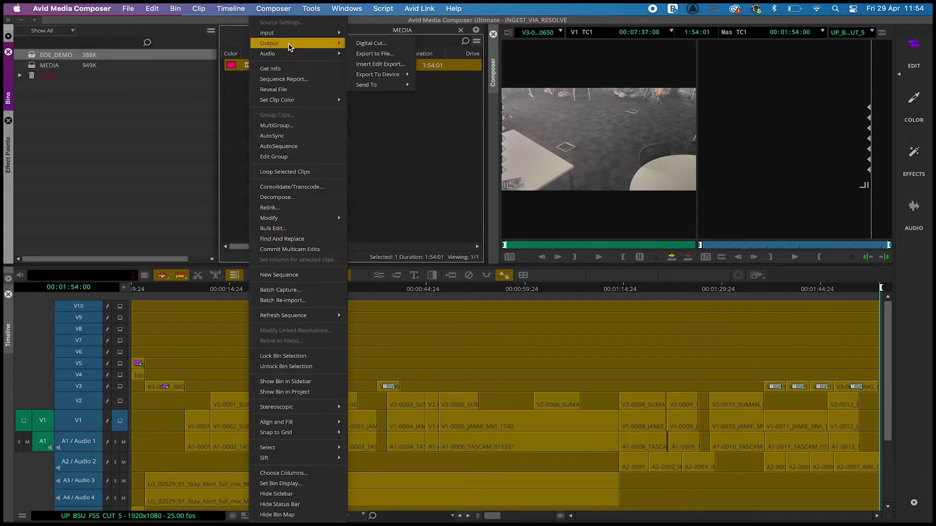
left_click(400, 56)
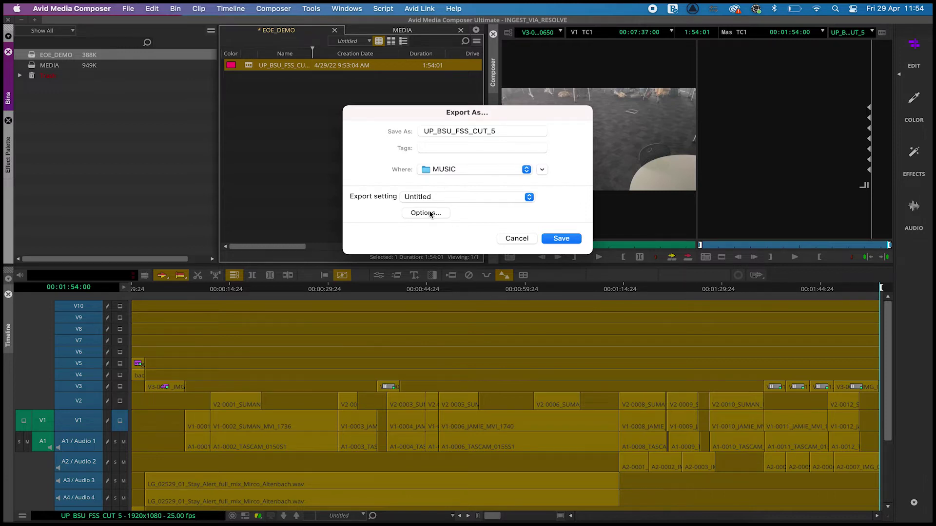
left_click(426, 213)
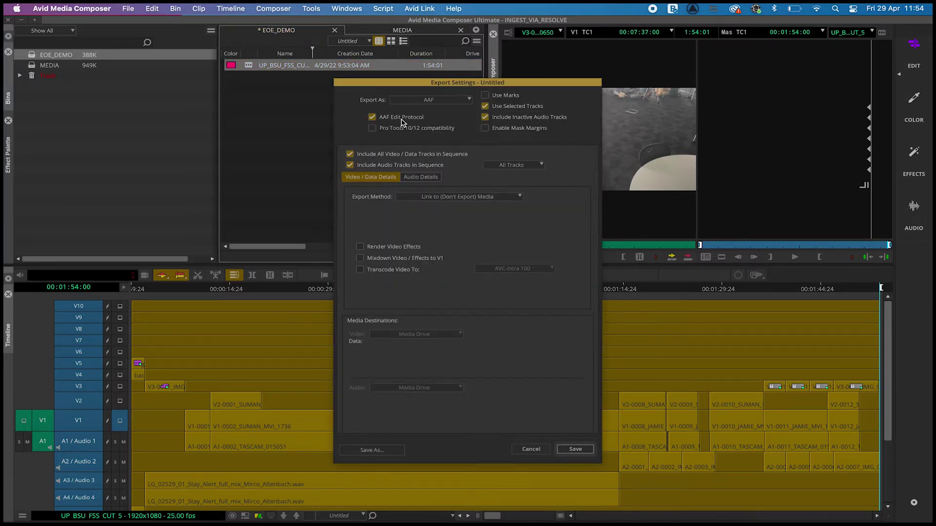
left_click(486, 95)
left_click(351, 166)
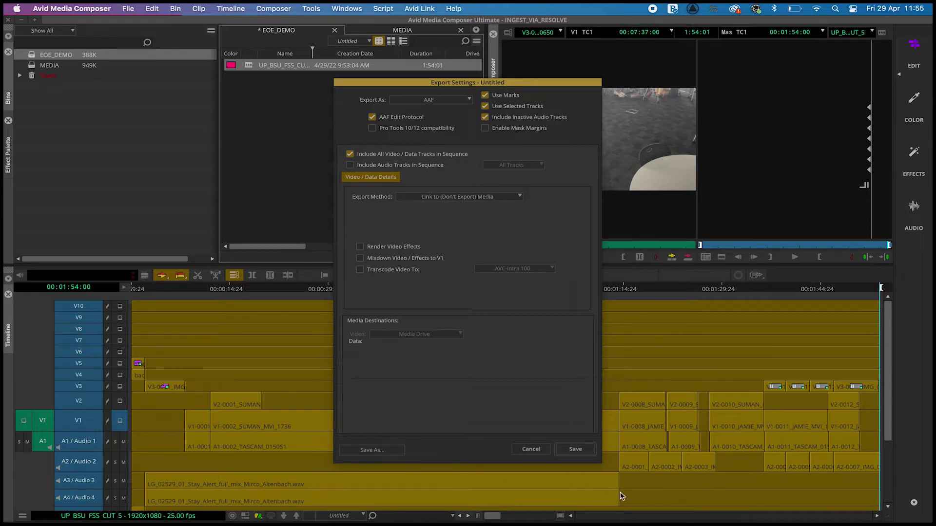
Save the video AAF into newly created Desktop/EOE/AAF_RESOLVE folders
left_click(575, 450)
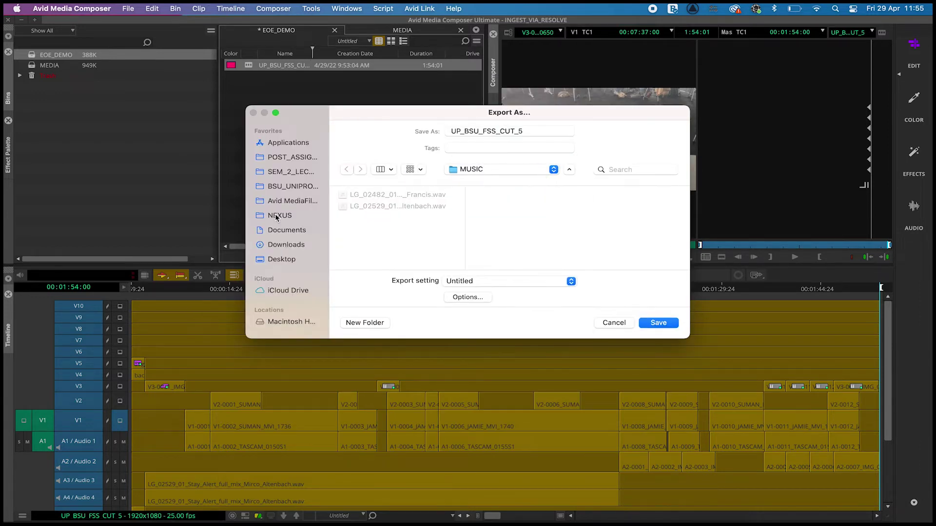
left_click(285, 260)
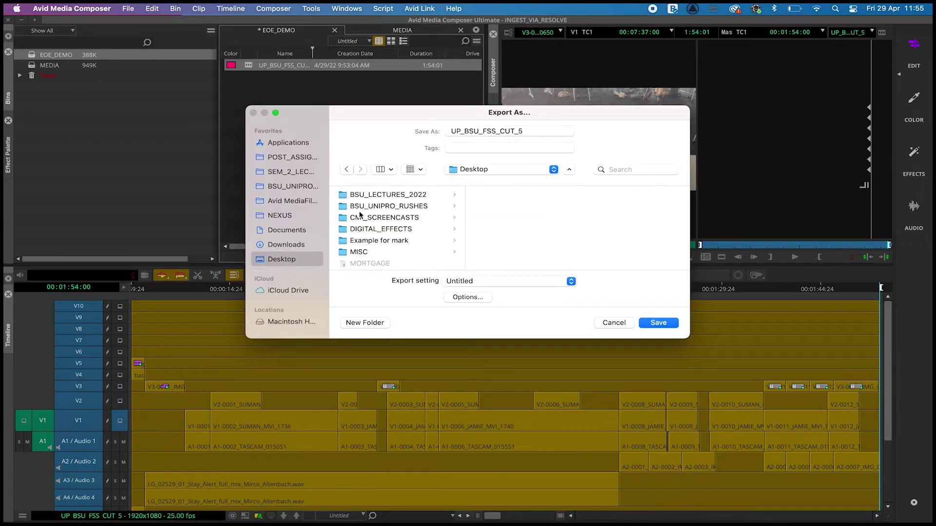
left_click(364, 323)
type("EO")
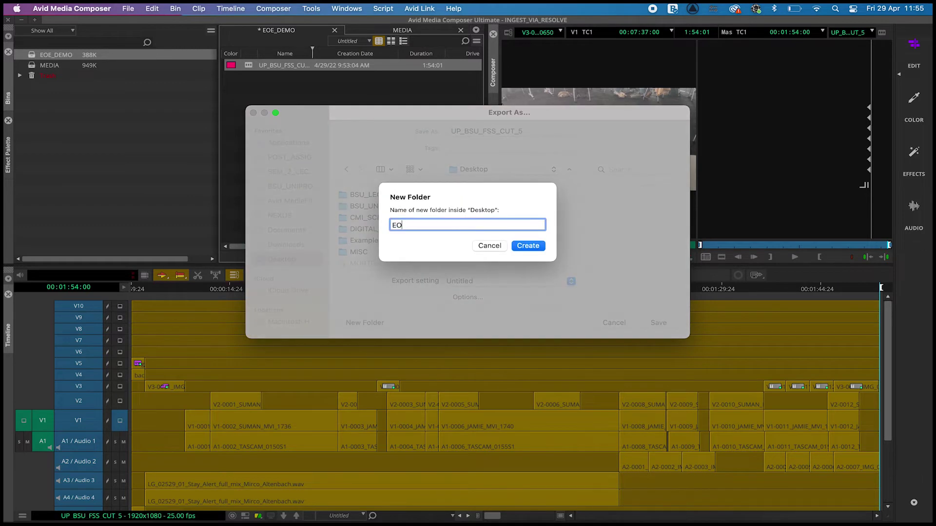
type("E")
left_click(525, 246)
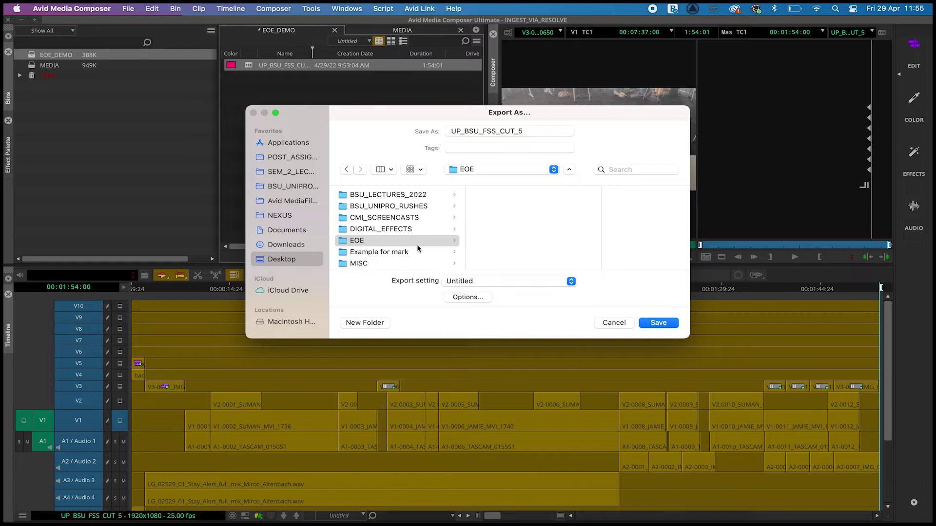
left_click(367, 324)
type("AAF")
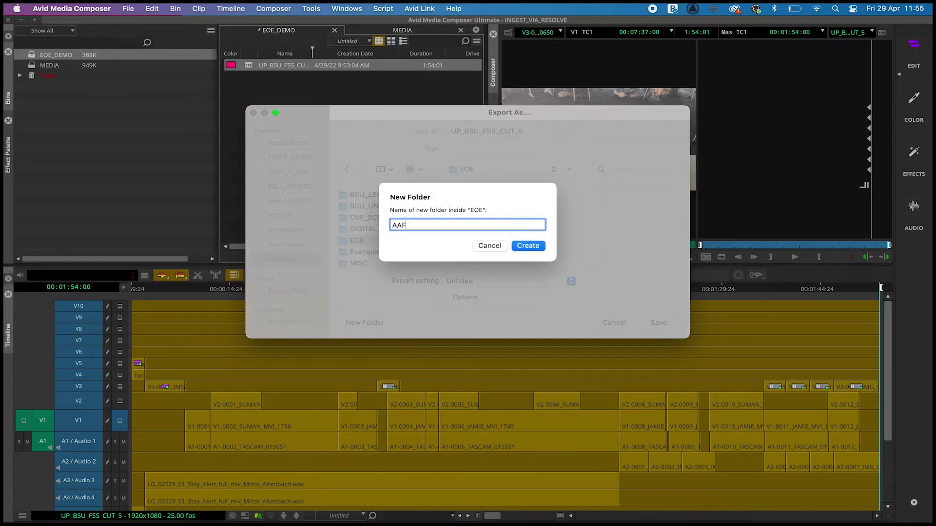
type("_RESOLVE")
left_click(537, 246)
left_click(662, 323)
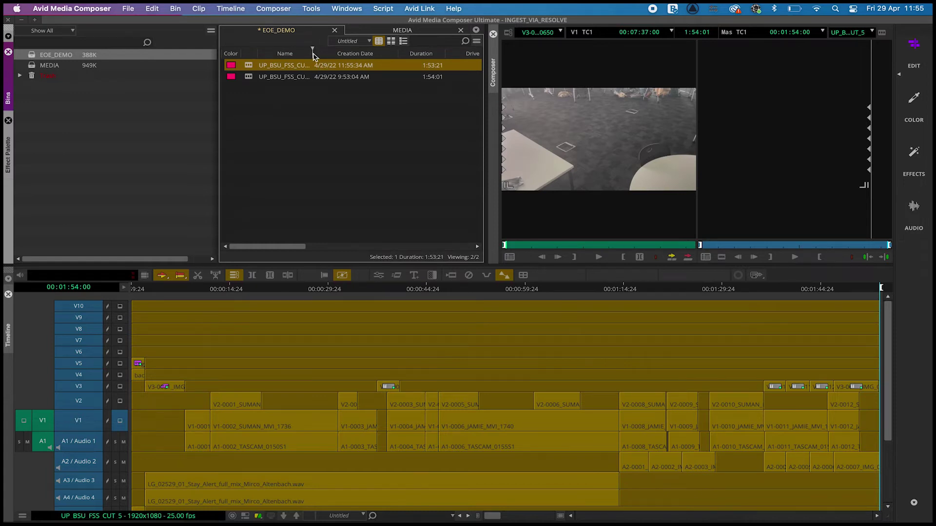
Widen the bin's Name column, inspect Exported.01, then reload UP_BSU_FSS_CUT_5 in the timeline
left_click_drag(314, 52, 381, 53)
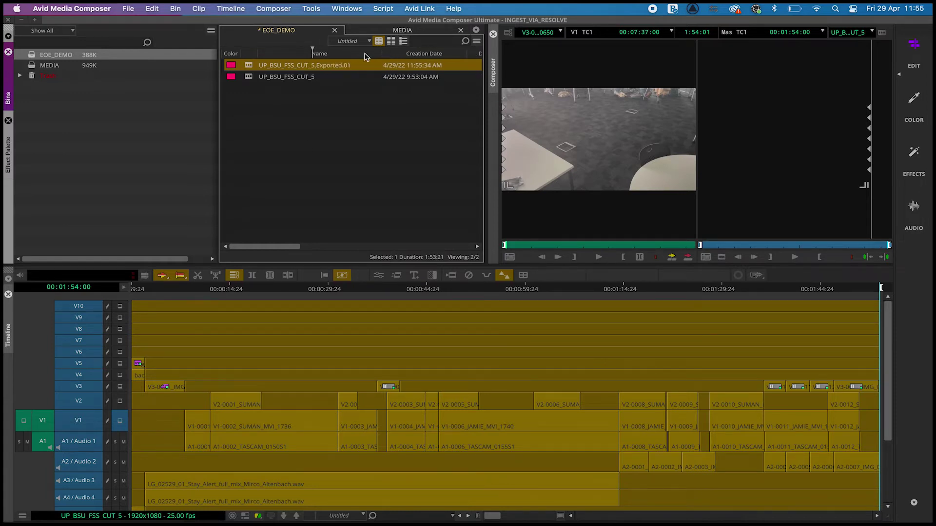
double_click(249, 69)
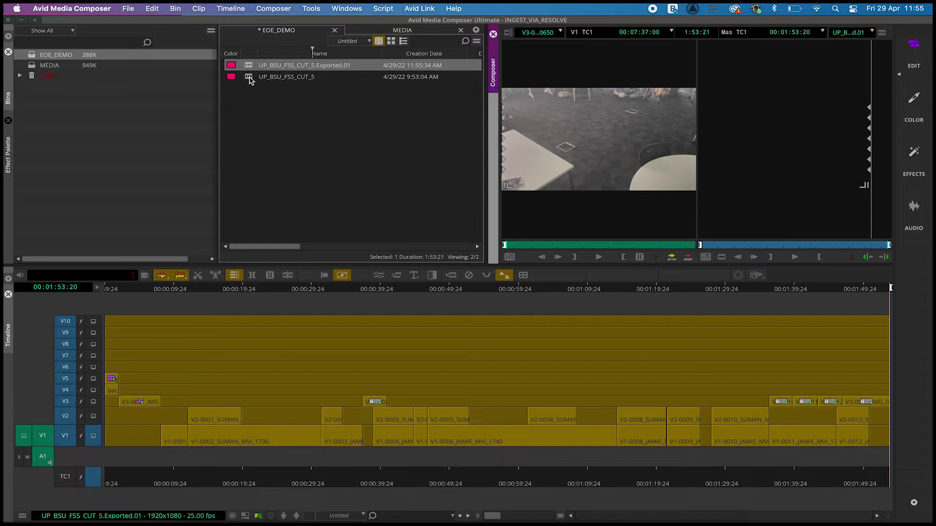
double_click(250, 78)
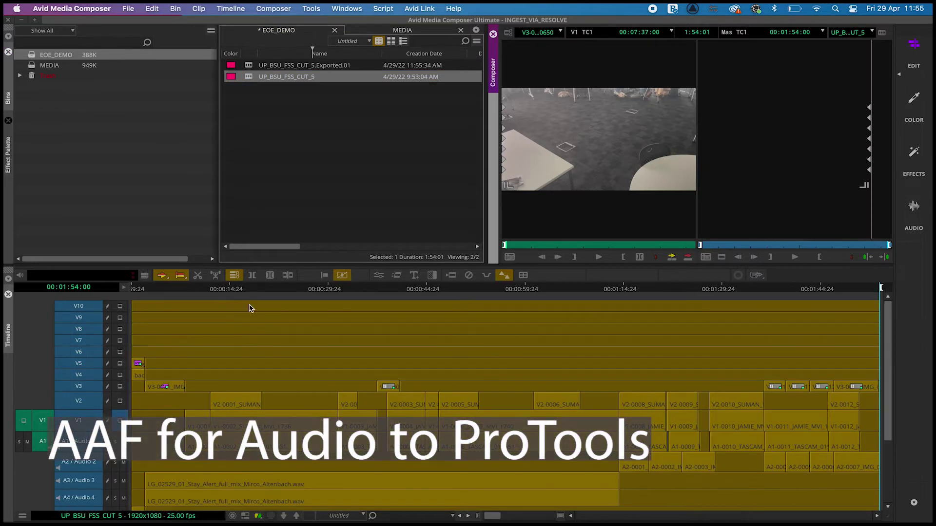
Start a file export of UP_BSU_FSS_CUT_5 with video tracks excluded and audio tracks included
left_click(249, 78)
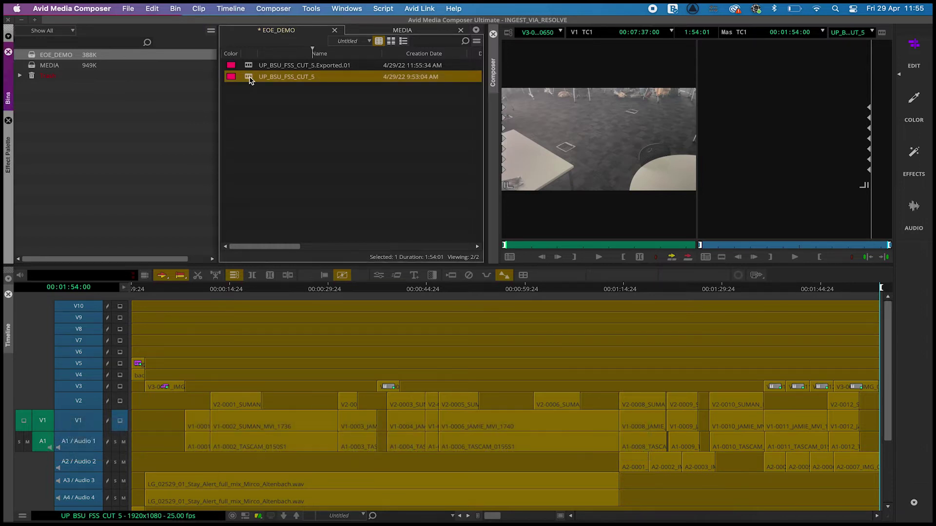
right_click(250, 78)
mouse_move(288, 42)
left_click(371, 55)
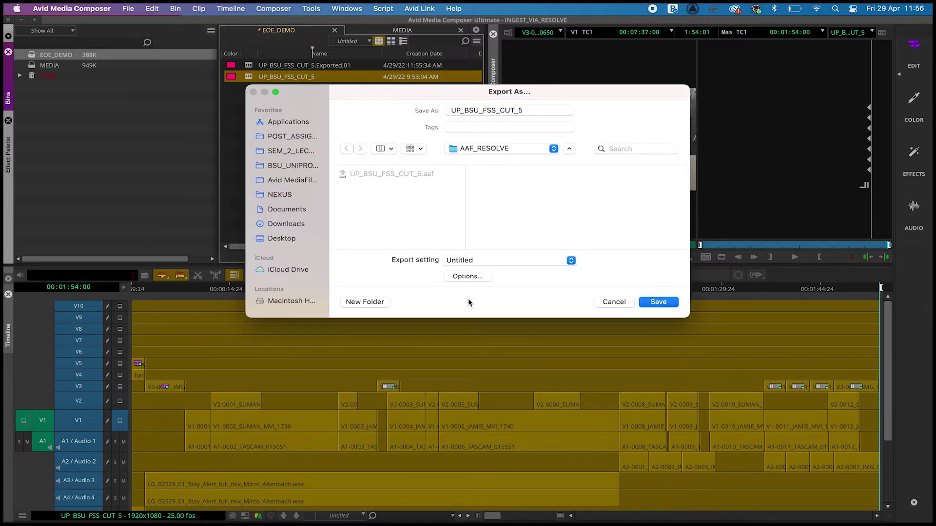
left_click(472, 276)
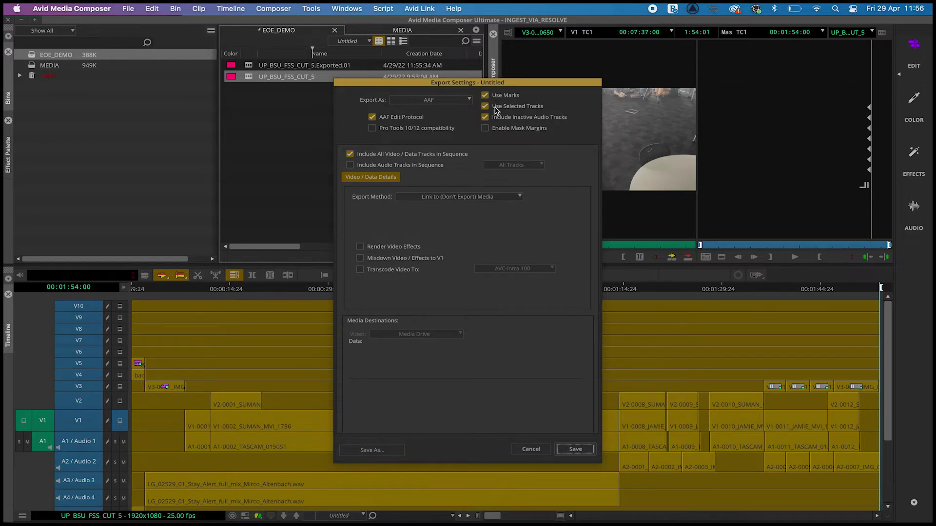
left_click(350, 155)
left_click(350, 165)
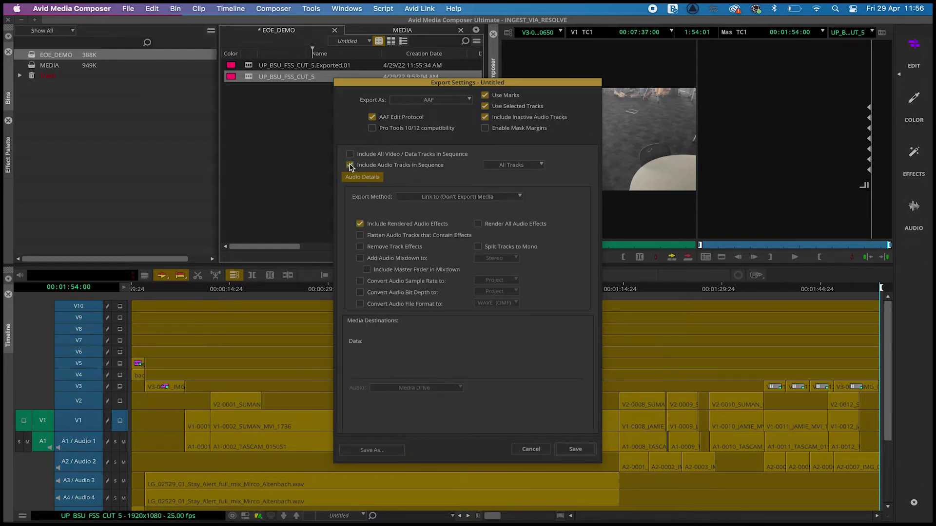
Set Export Method to Consolidate Media, Handle Length 25, and audio Embedded in AAF
left_click(512, 199)
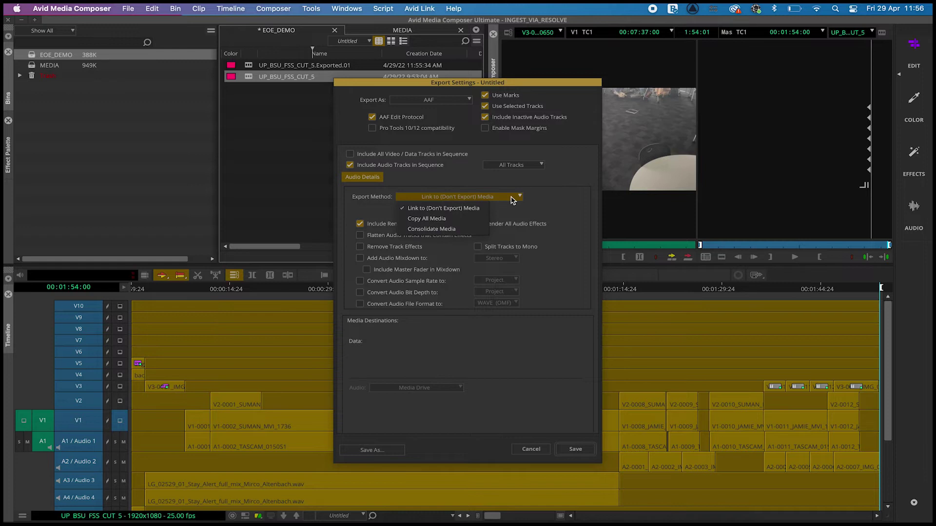
left_click(457, 229)
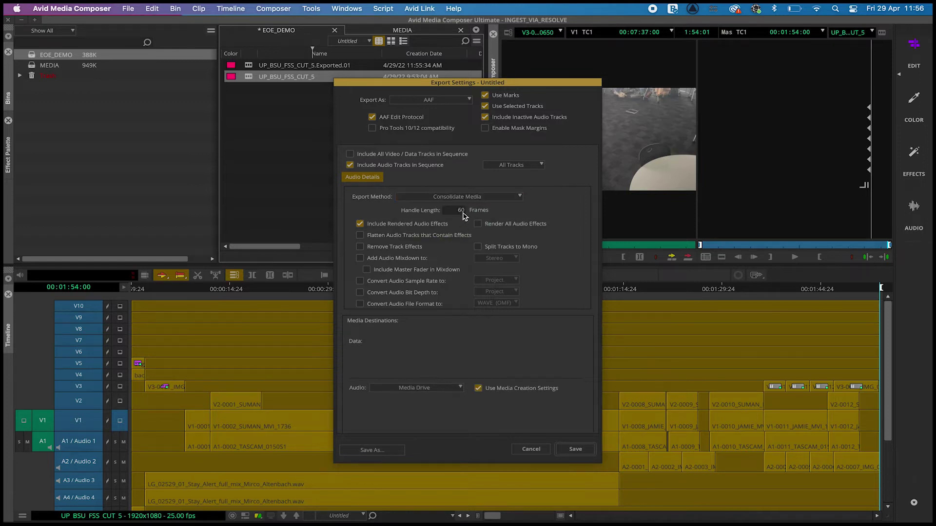
double_click(461, 210)
type("25")
left_click(449, 392)
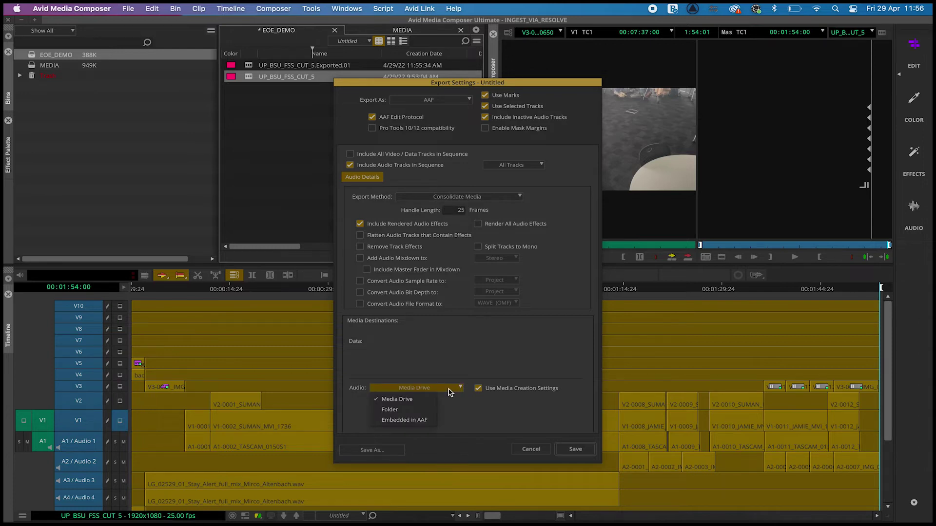
left_click(432, 421)
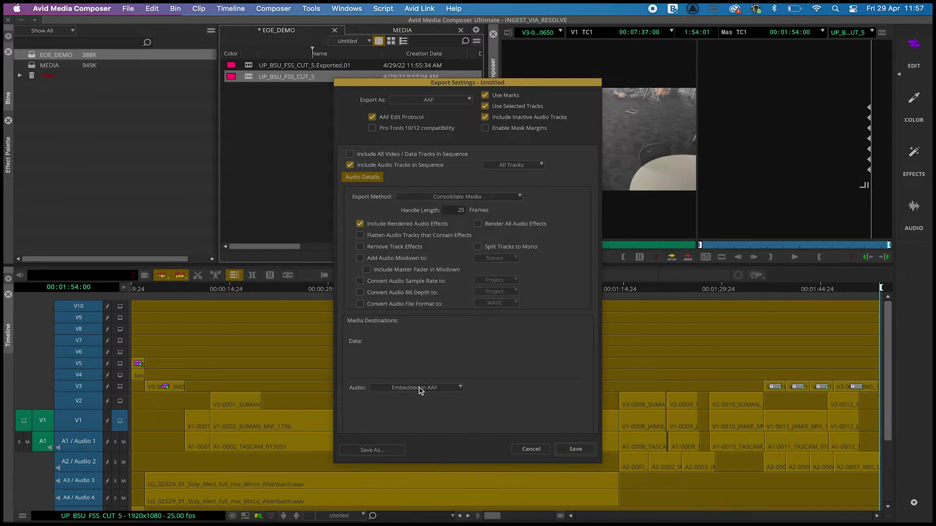
Save the audio AAF into a new AAF_PROTOOLS folder inside EOE
left_click(585, 449)
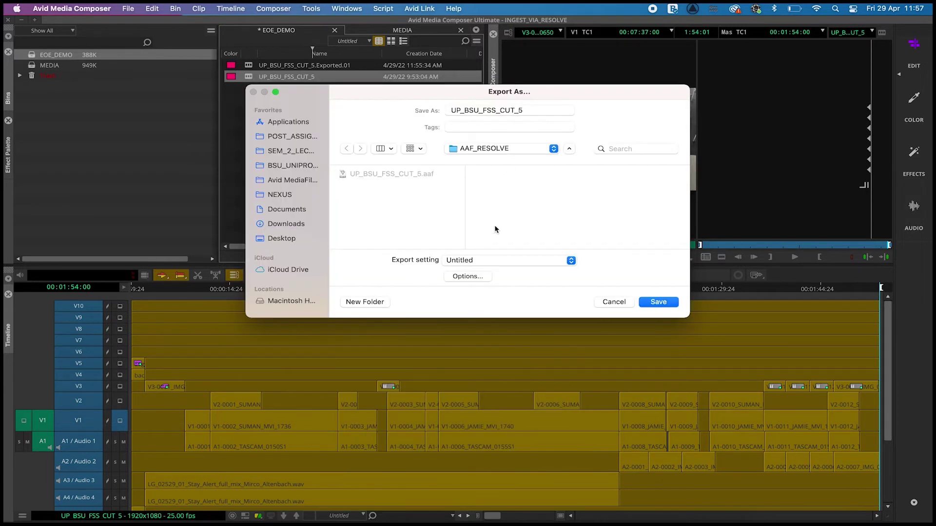
left_click(508, 149)
left_click(507, 156)
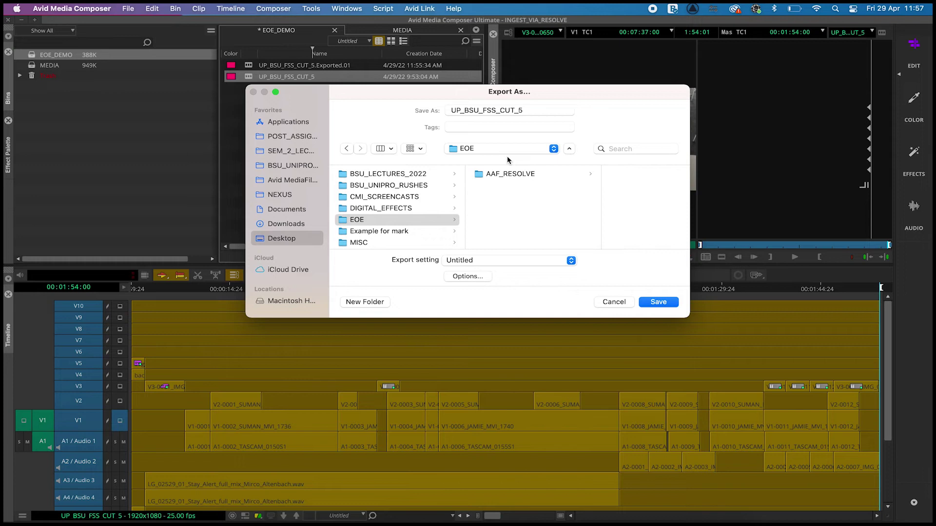
left_click(360, 301)
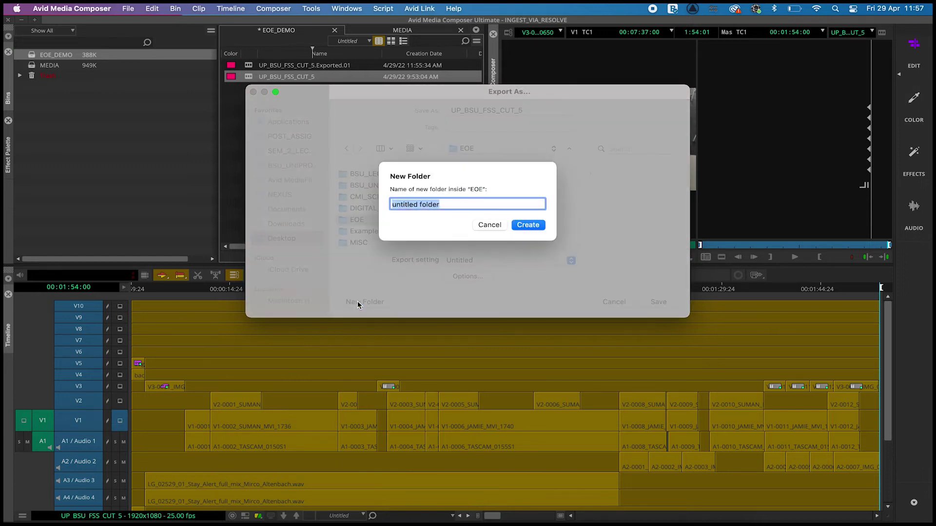
type("AAF_PROTOOLS")
left_click(526, 223)
left_click(651, 301)
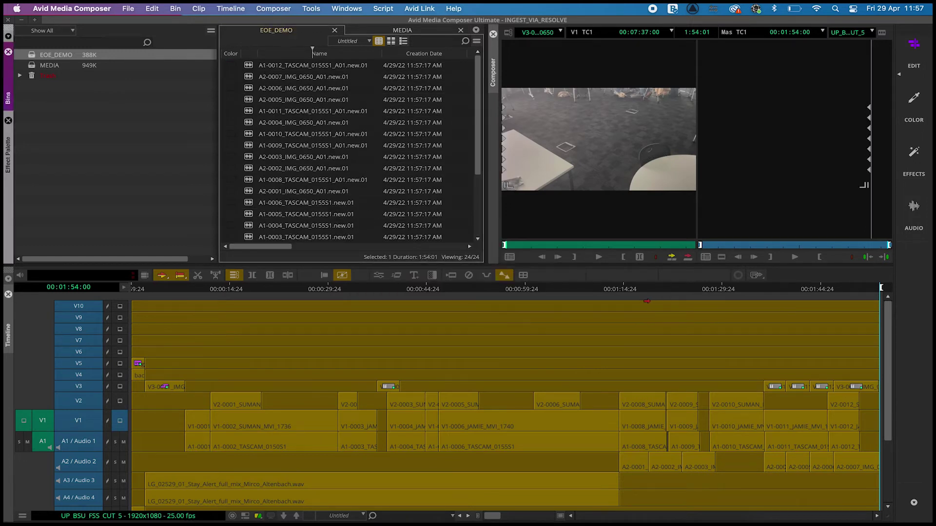
left_click_drag(479, 158, 440, 200)
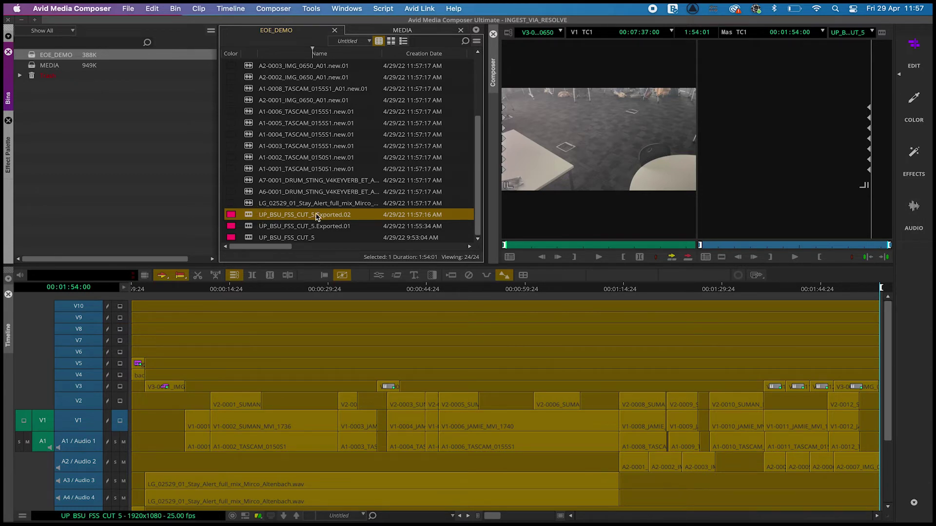
double_click(249, 217)
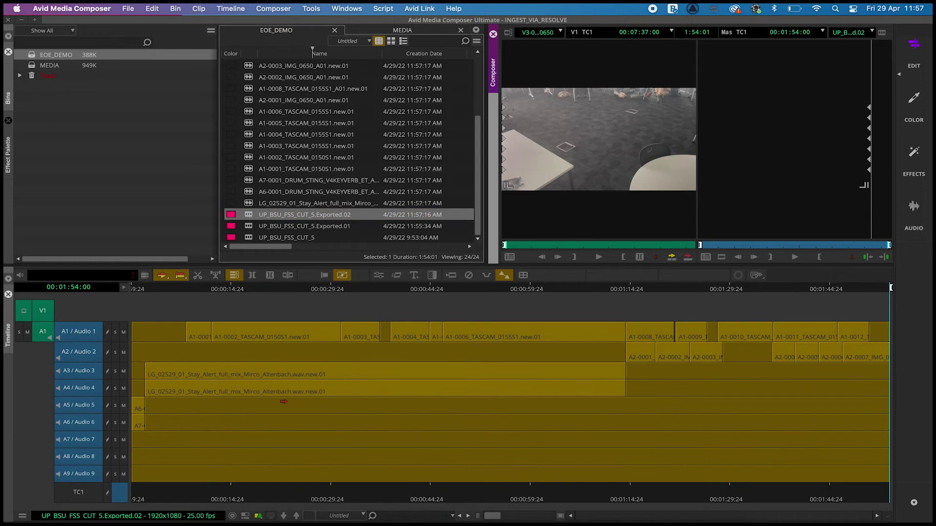
left_click(222, 288)
left_click_drag(223, 288, 359, 295)
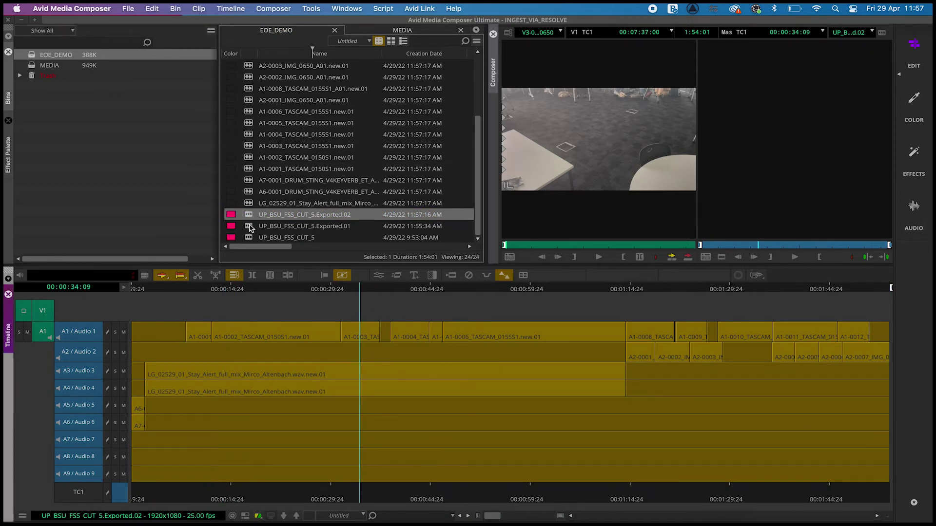
double_click(250, 227)
double_click(249, 237)
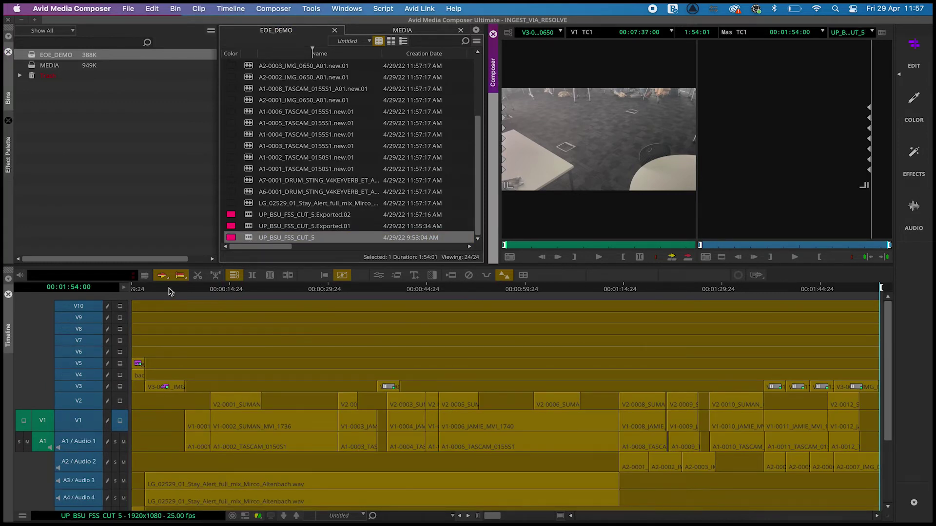
left_click_drag(167, 289, 123, 295)
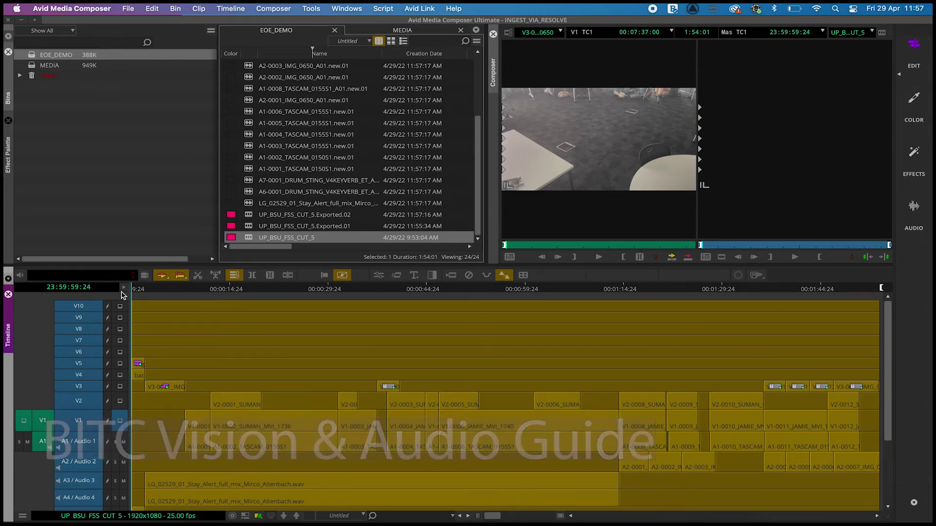
Preview the sequence, then deselect tracks V9 through A9, leaving only V10 enabled
left_click_drag(167, 290, 133, 290)
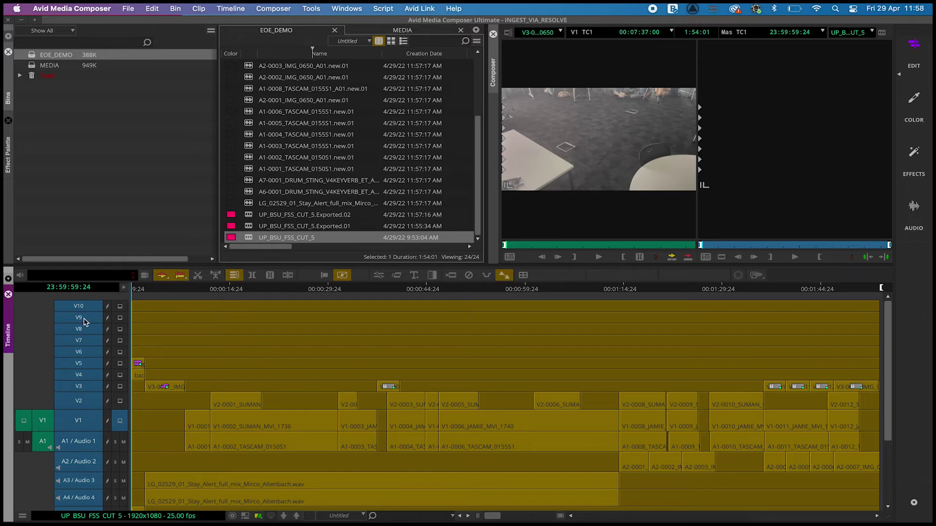
left_click_drag(84, 322, 81, 502)
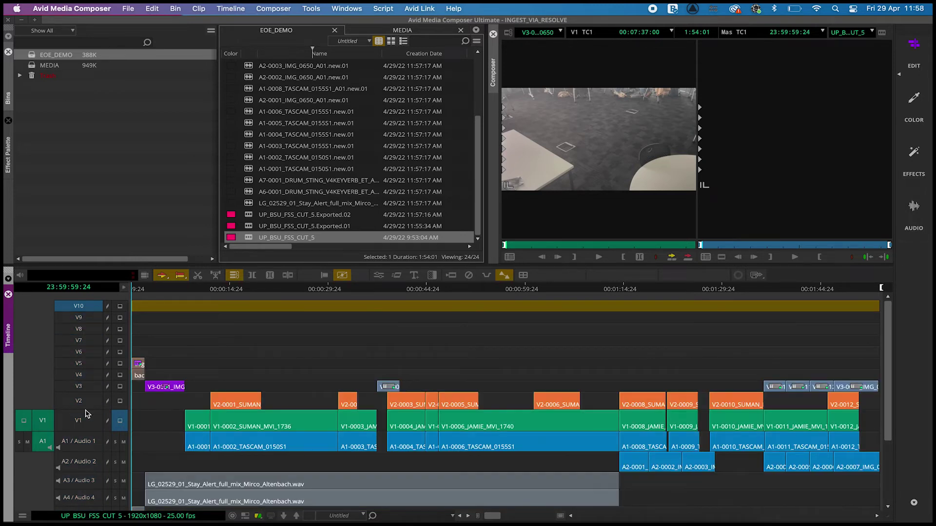
scroll(86, 414, "down", 3)
left_click(85, 469)
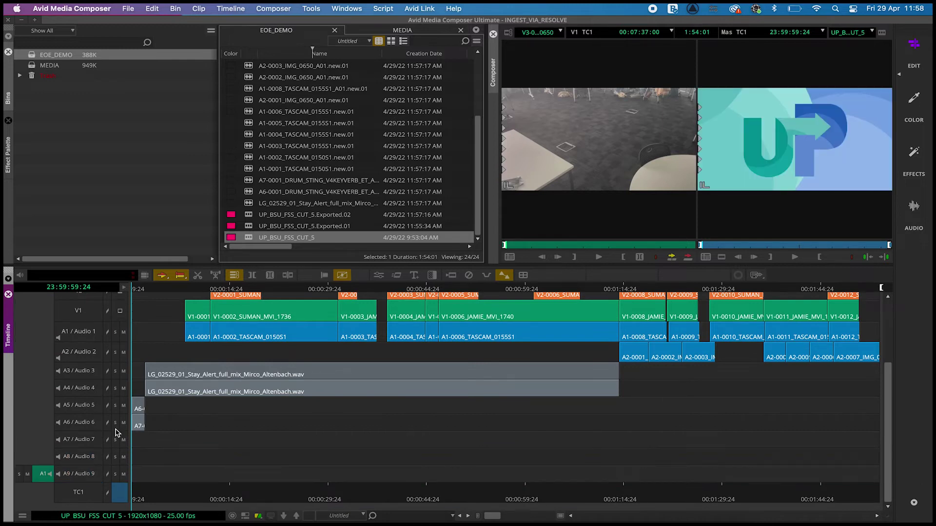
scroll(148, 393, "up", 5)
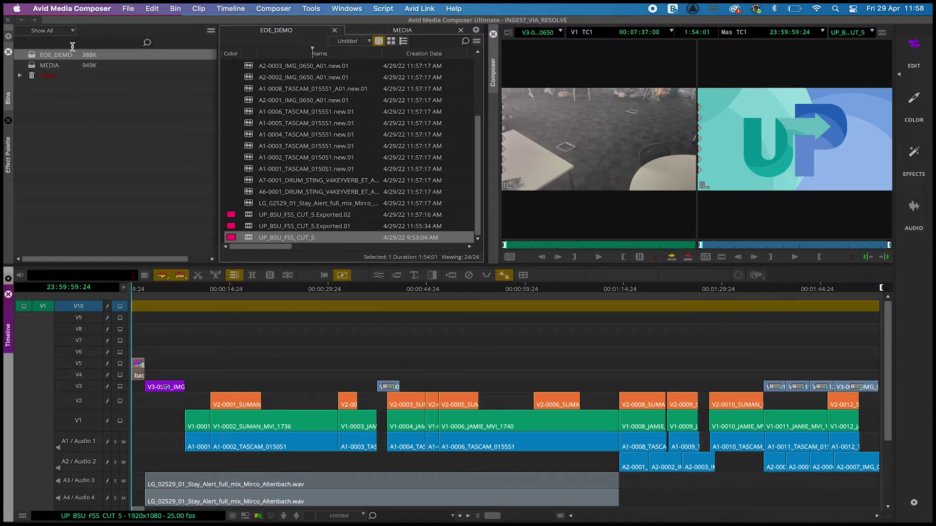
Search effects for 'timec', drop Timecode Burn-In onto V10, and scrub to verify the timecode
left_click(9, 143)
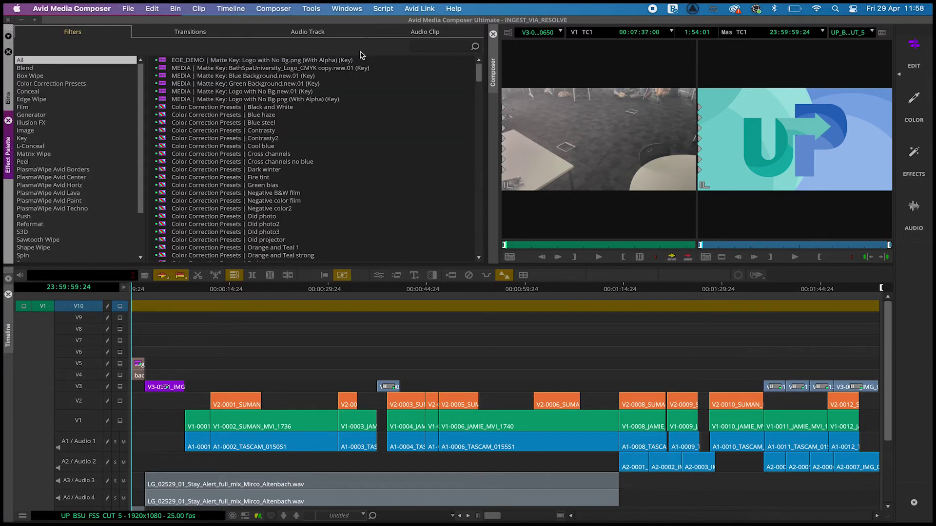
left_click(438, 46)
type("timec")
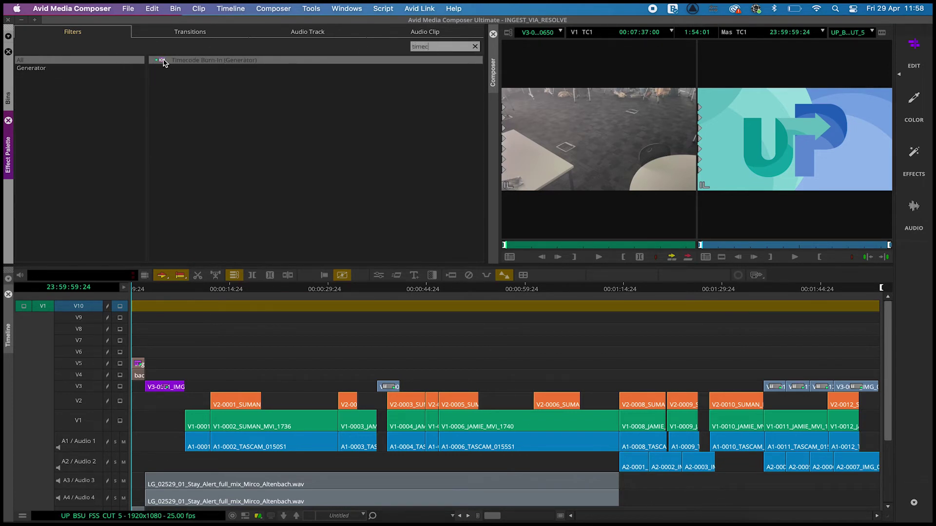
left_click_drag(164, 63, 195, 311)
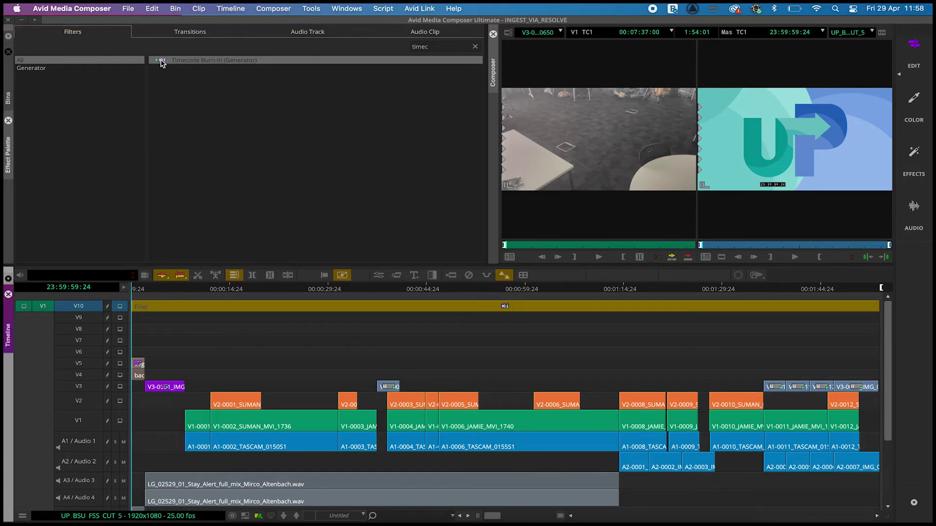
left_click(217, 290)
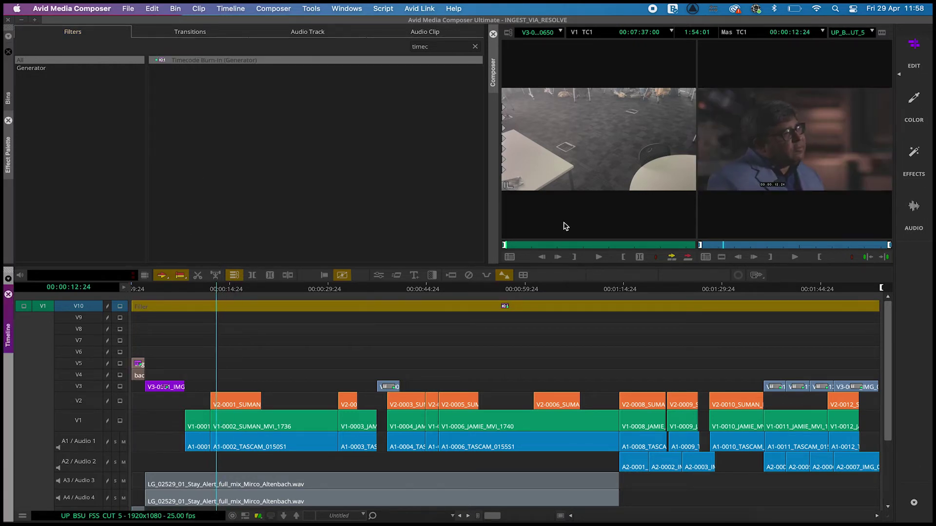
left_click(174, 290)
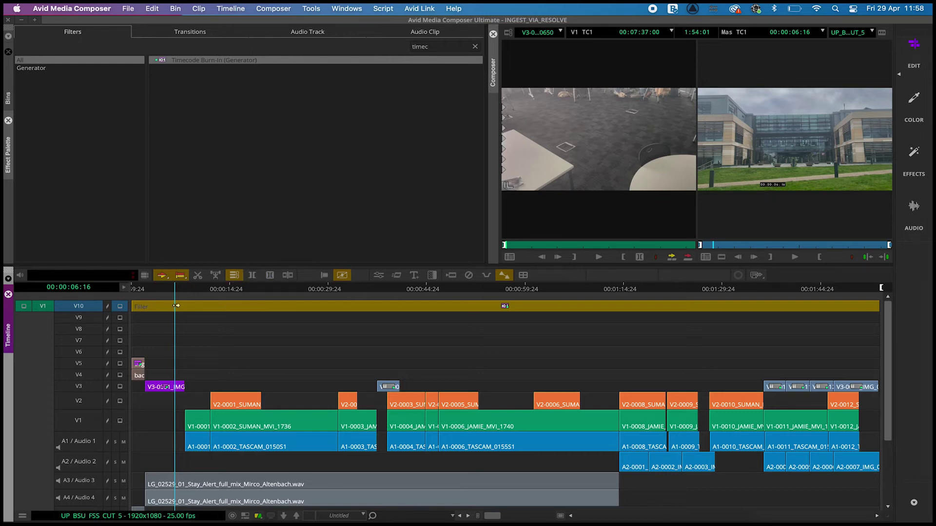
left_click_drag(166, 290, 10, 298)
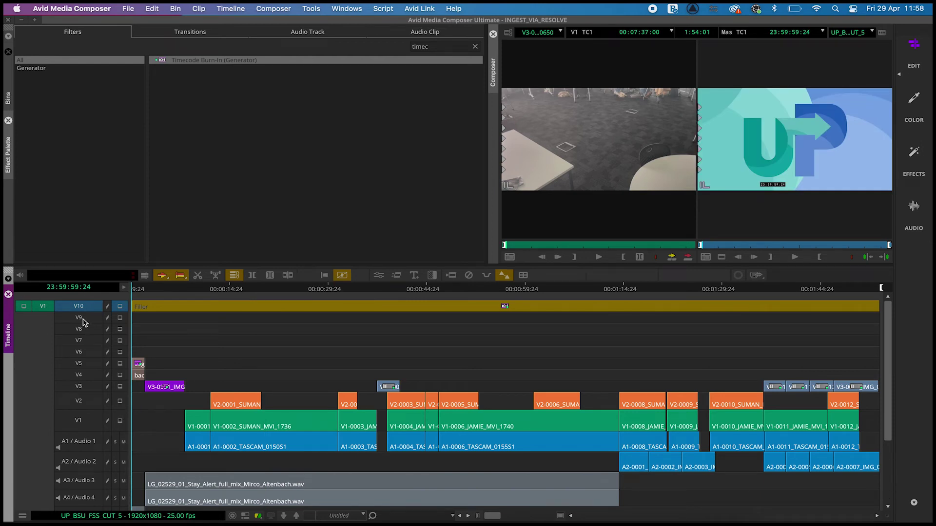
Re-enable tracks V9 through A9, move to the sequence end, and show the EOE_DEMO bin
left_click_drag(83, 322, 88, 507)
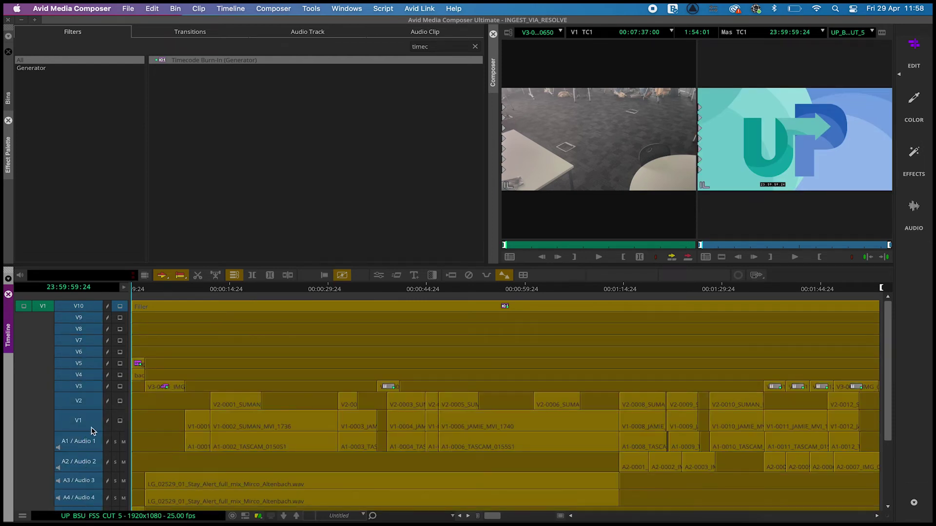
scroll(92, 431, "down", 3)
left_click_drag(94, 429, 95, 480)
scroll(157, 369, "up", 5)
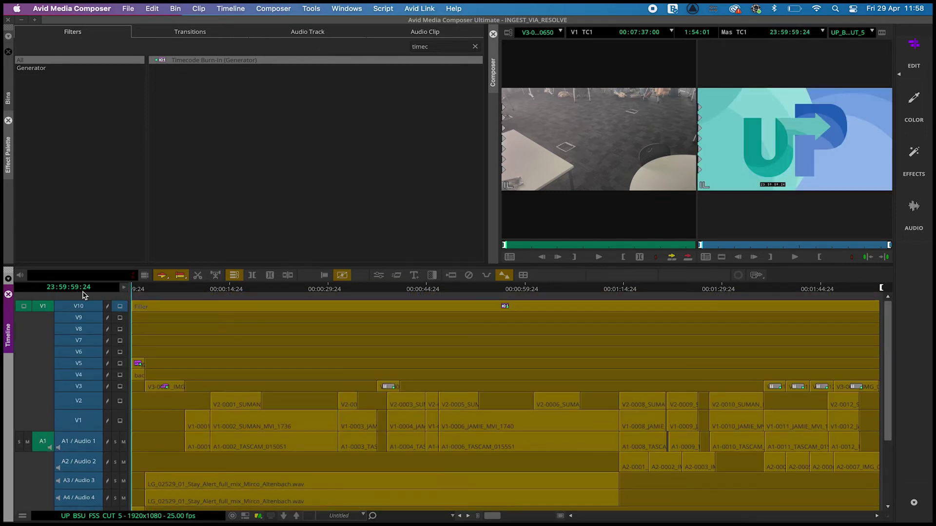
left_click_drag(871, 288, 881, 289)
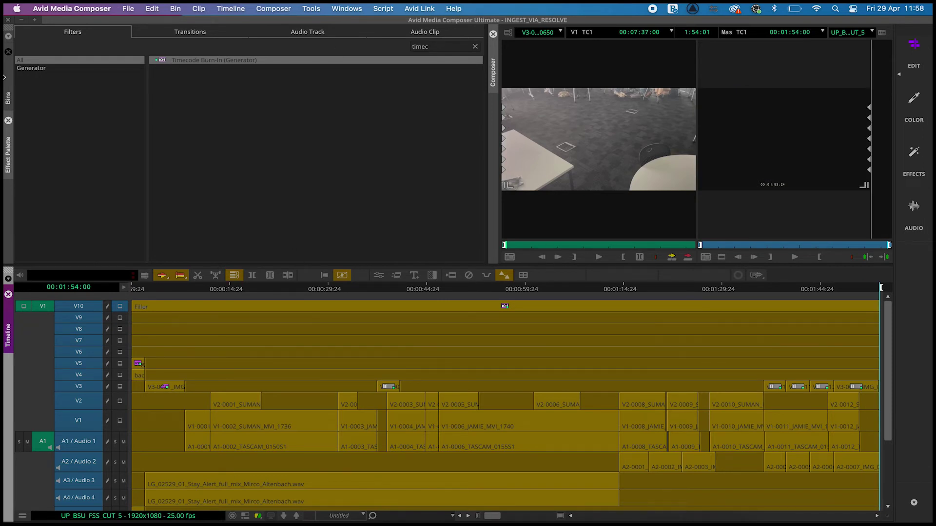
left_click(8, 95)
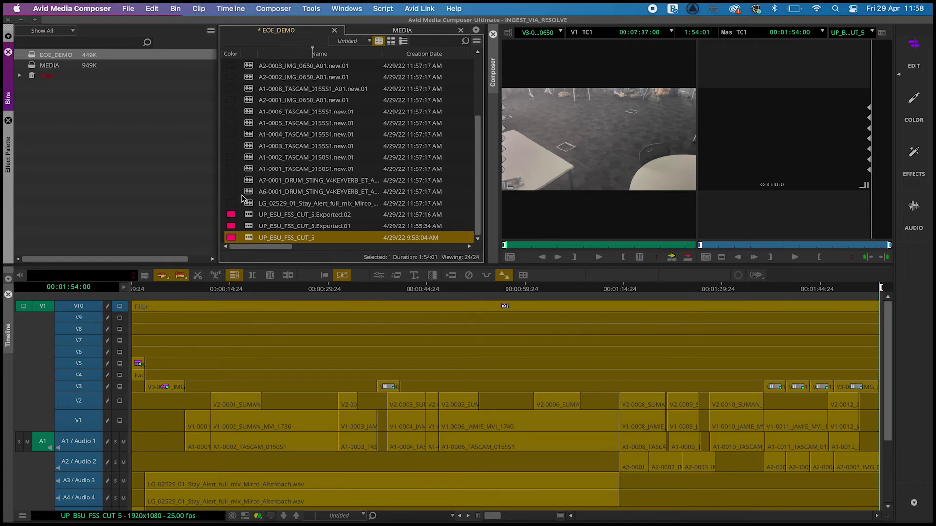
Export UP_BSU_FSS_CUT_5 to file and choose MOV as the output format in Options
right_click(248, 242)
mouse_move(322, 43)
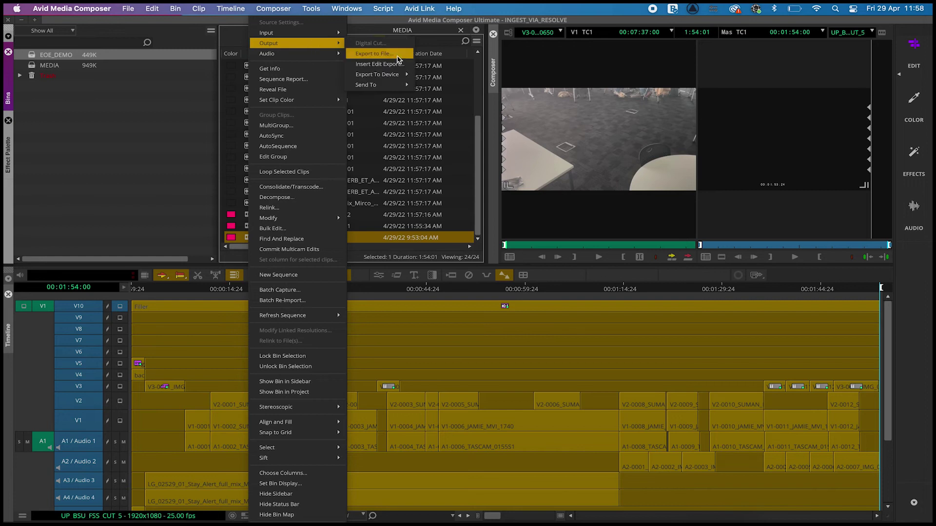
left_click(401, 56)
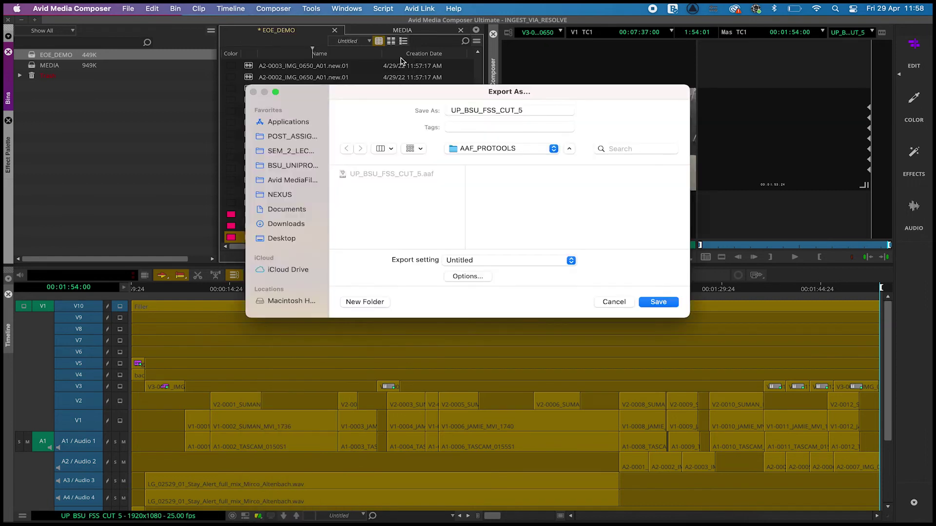
left_click(475, 279)
left_click(448, 100)
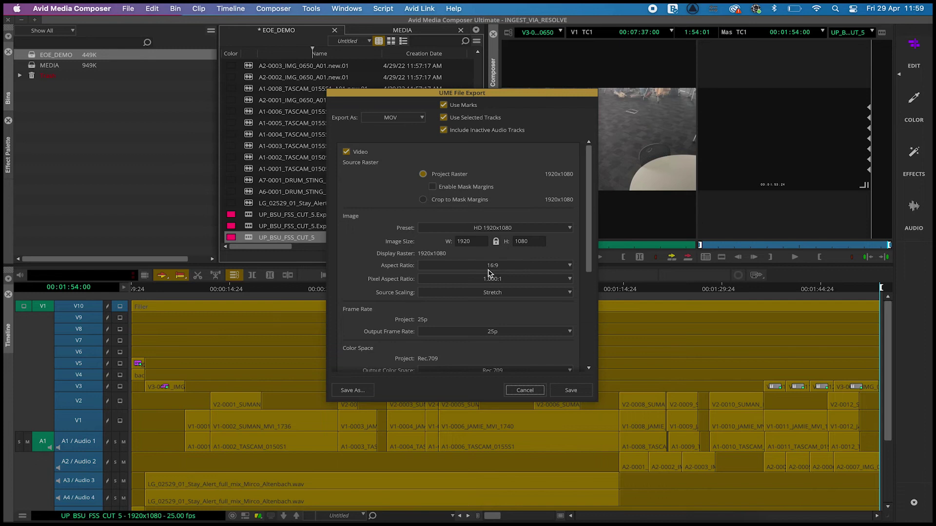
left_click_drag(588, 272, 589, 349)
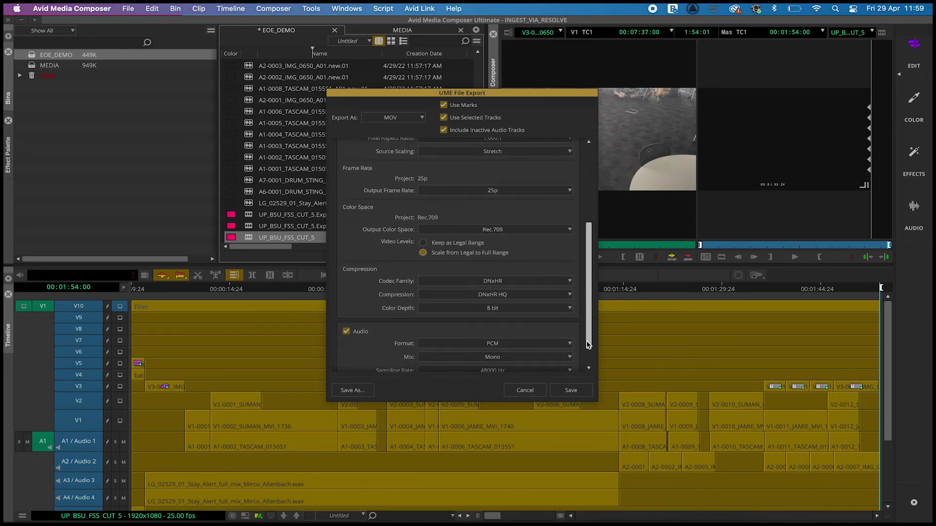
Set the codec family to H.264 at 20 Mbps constant bit rate with PCM audio
left_click(521, 286)
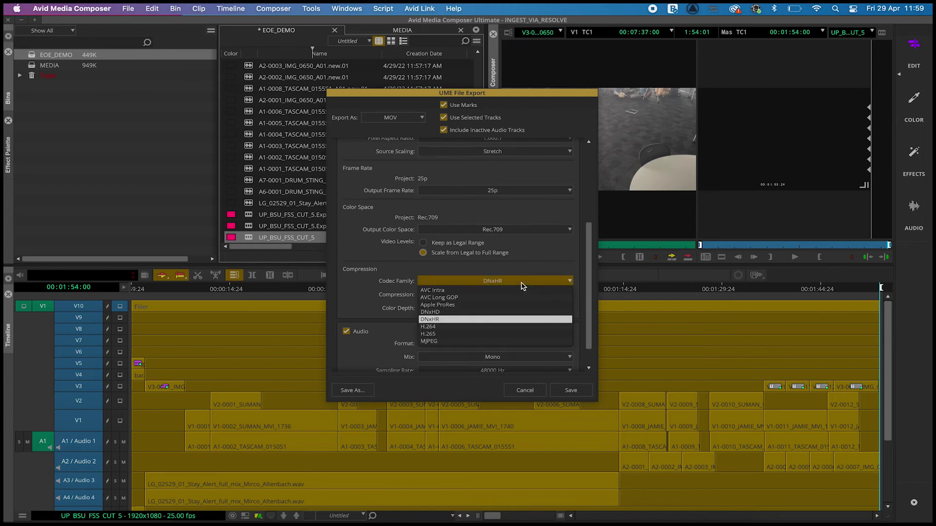
left_click(509, 327)
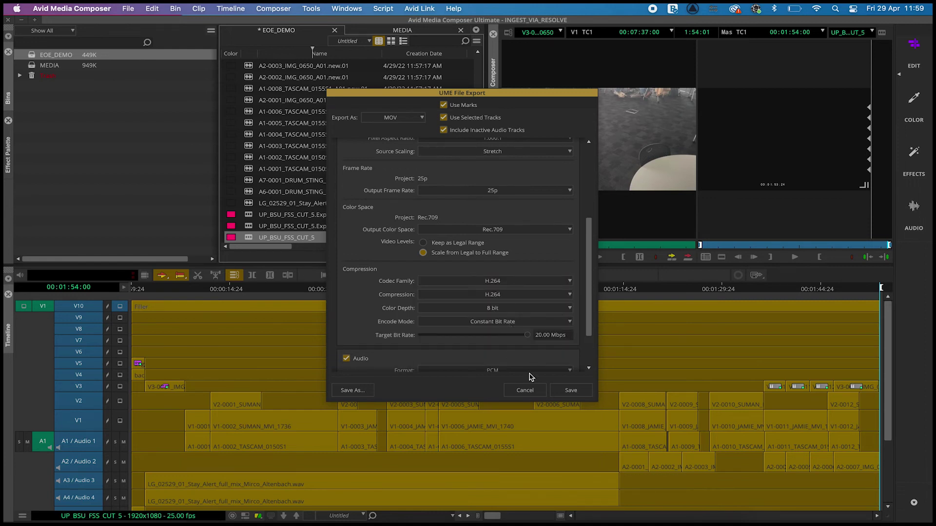
left_click_drag(588, 272, 317, 160)
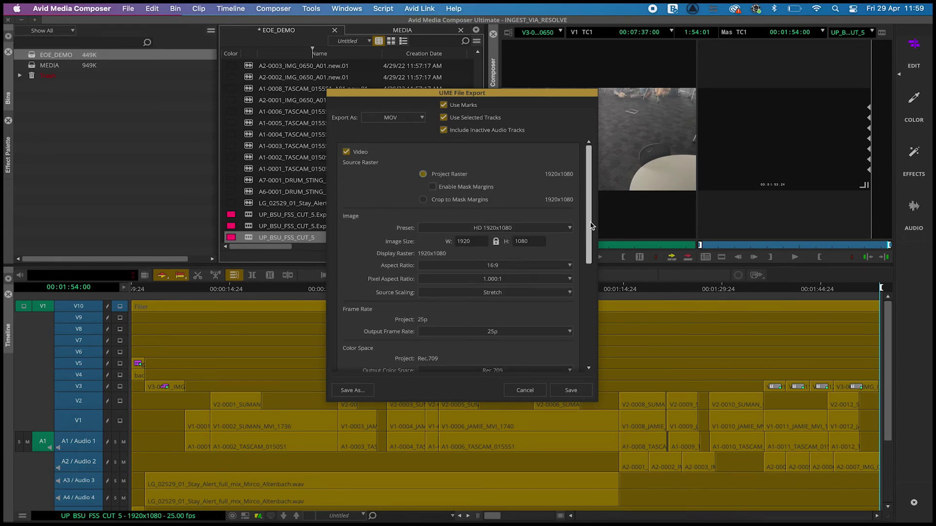
left_click_drag(589, 219, 588, 350)
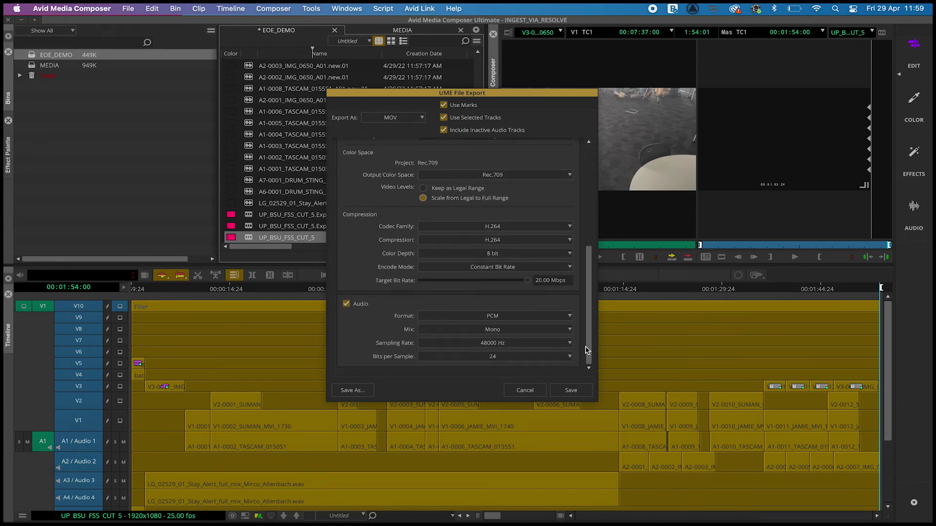
Accept the MOV export settings and choose EOE as the save location
left_click(571, 391)
left_click(499, 150)
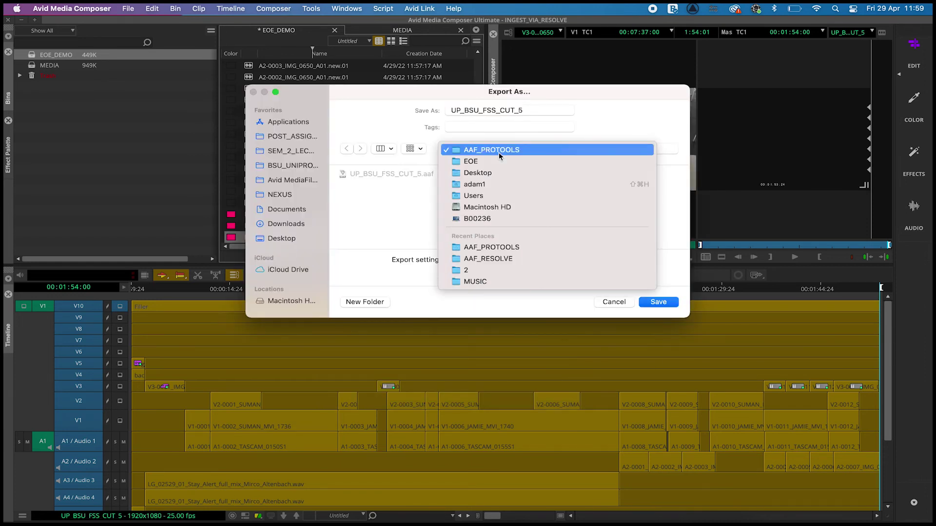
left_click(499, 162)
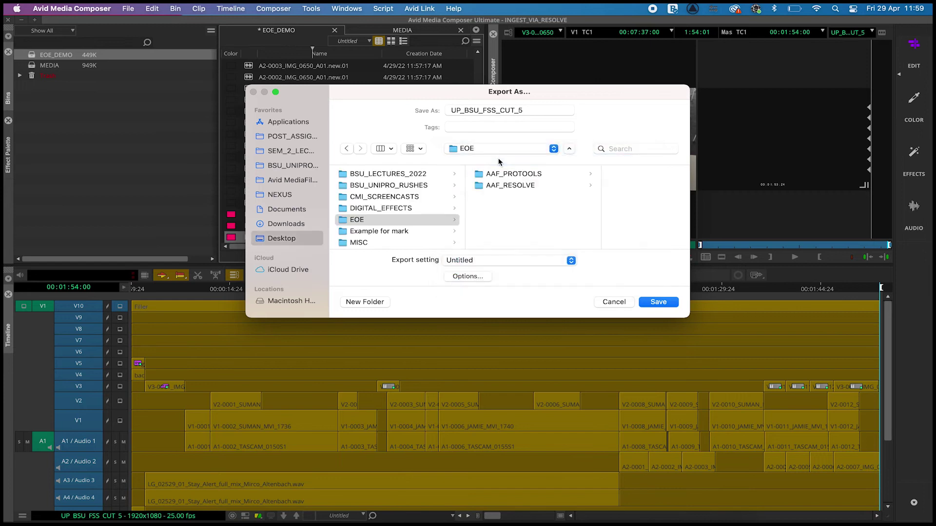
Create a BITC_GUIDE folder inside EOE and export UP_BSU_FSS_CUT_5 into it
left_click(366, 302)
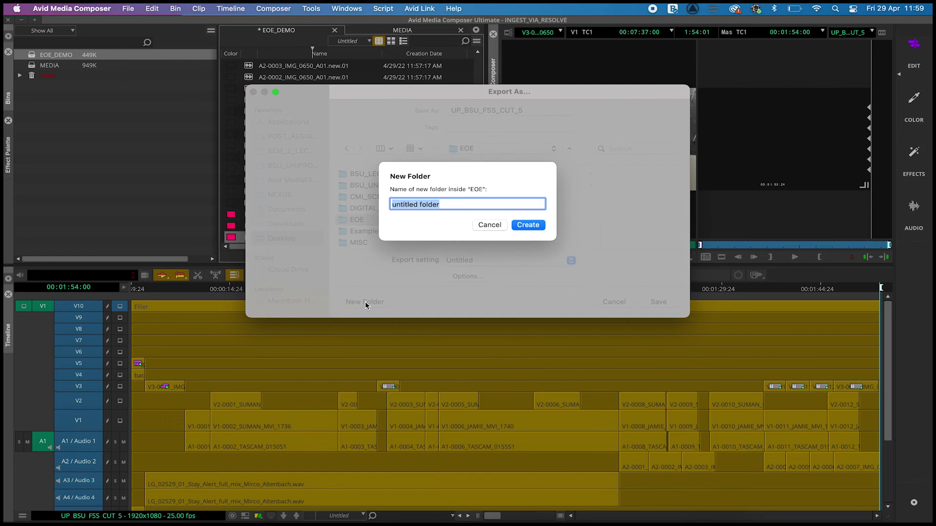
type("Bl")
type("TC_GUIDE")
left_click(529, 225)
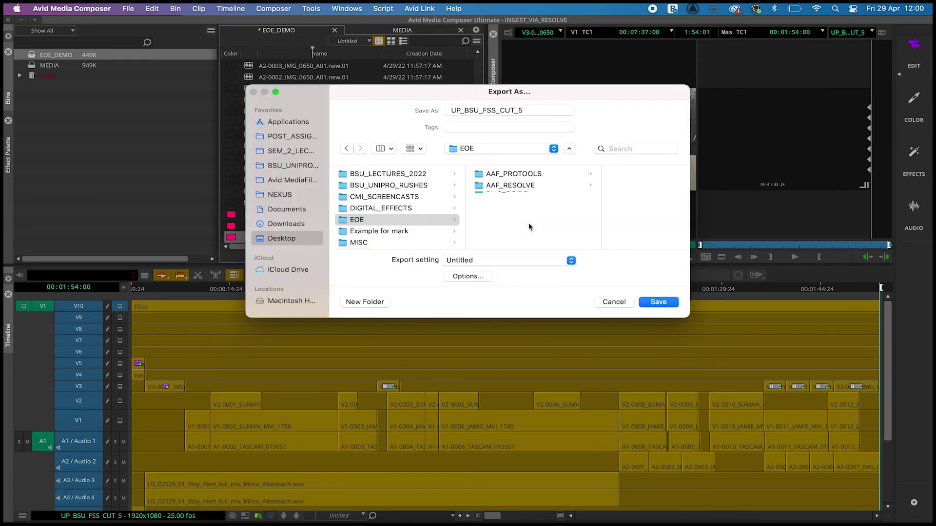
left_click(667, 307)
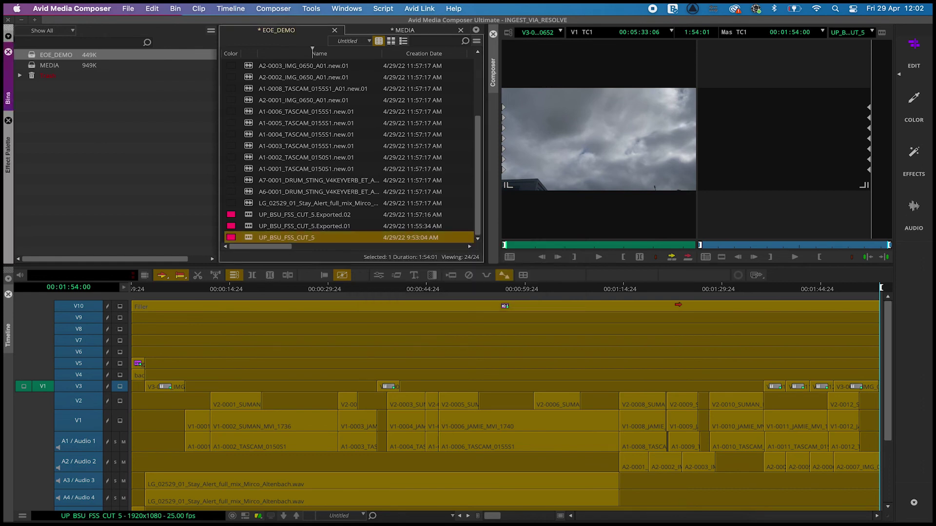
Hide Avid, open the EOE desktop folder in Finder, and reposition and enlarge its window
key("super+h")
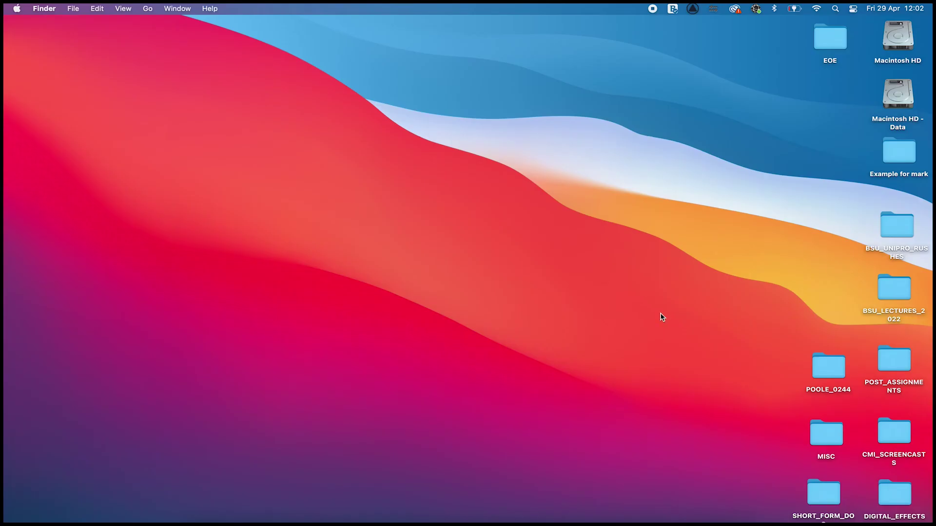
double_click(823, 37)
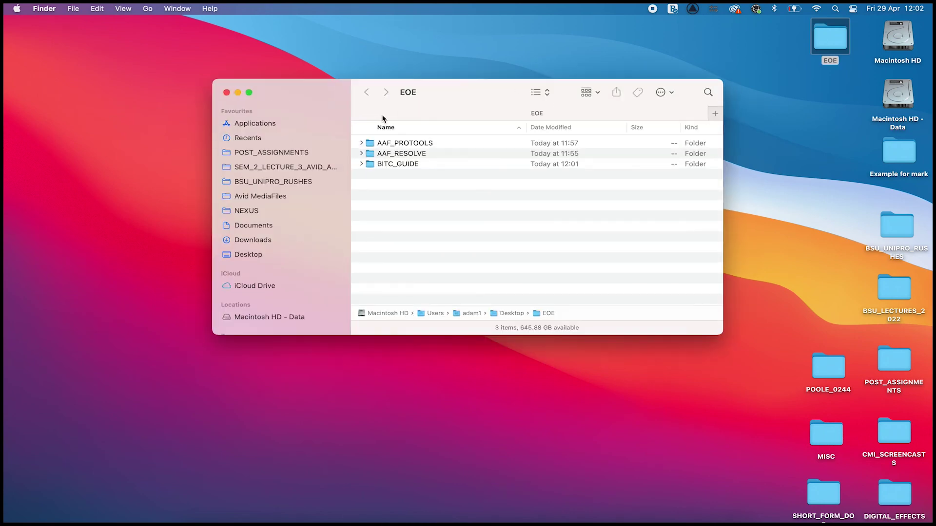
left_click_drag(452, 107, 347, 103)
left_click_drag(617, 331, 920, 502)
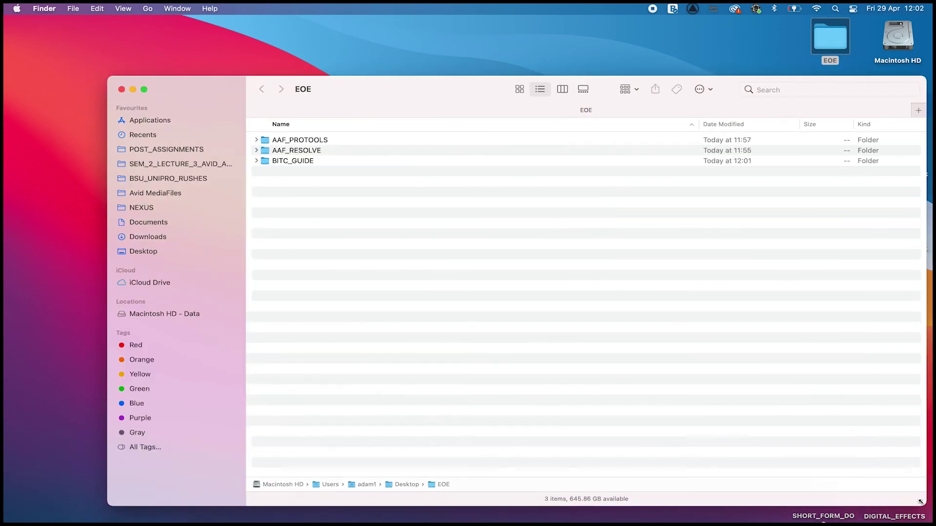
Expand AAF_PROTOOLS, AAF_RESOLVE and BITC_GUIDE, checking each file and selecting the exported MOV
left_click(256, 140)
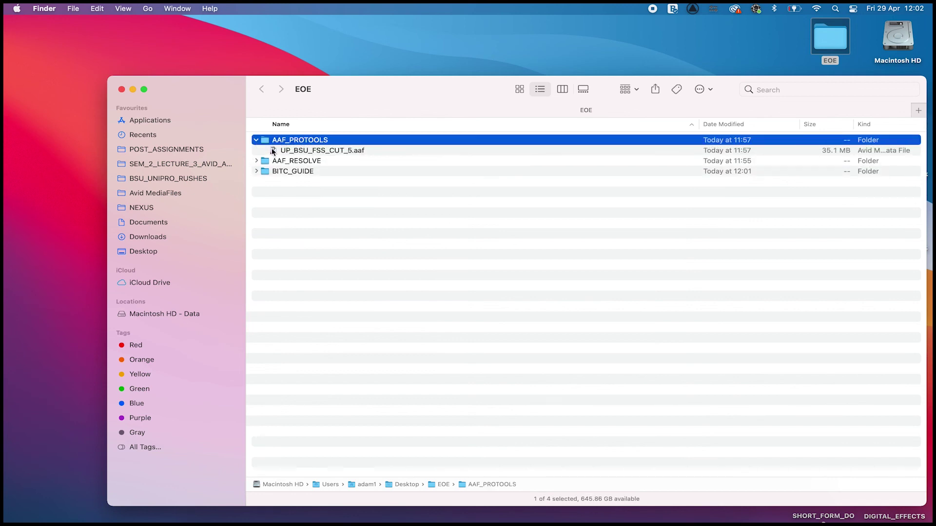
left_click(273, 151)
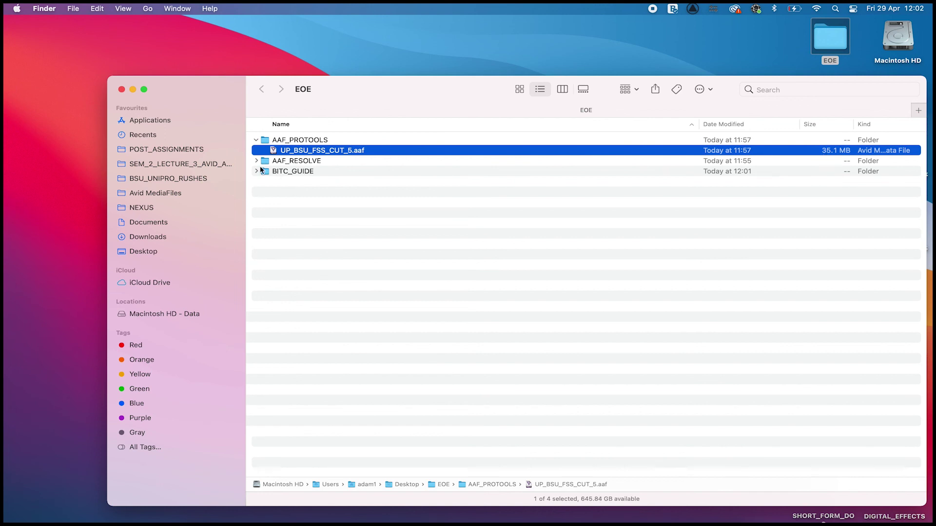
left_click(257, 161)
left_click(276, 172)
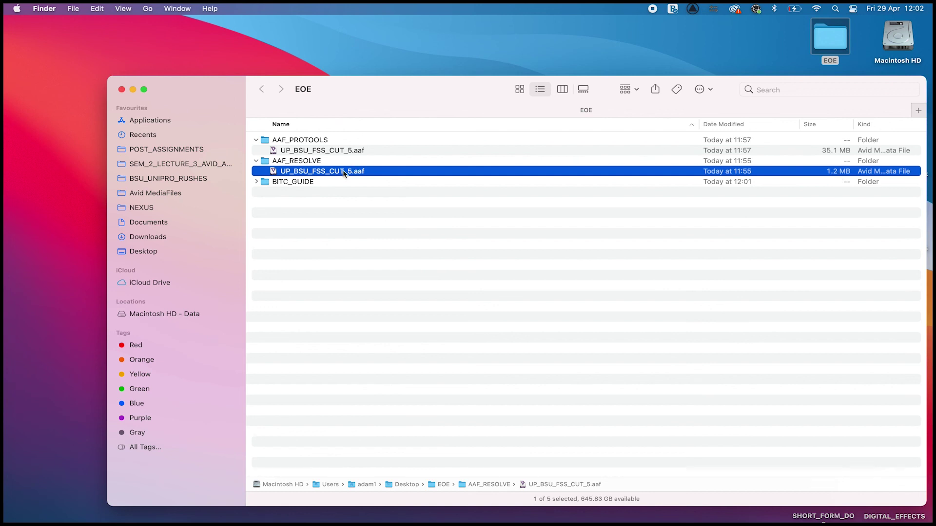
left_click(257, 182)
left_click(273, 192)
Preview the MOV in Quick Look, pause and scrub back toward the start, then close it
key("space")
left_click(45, 507)
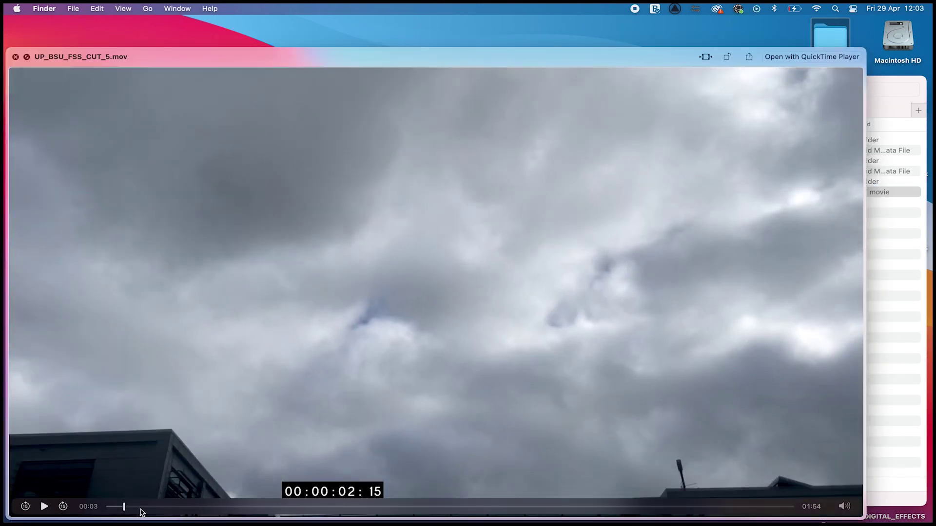
left_click_drag(140, 511, 112, 510)
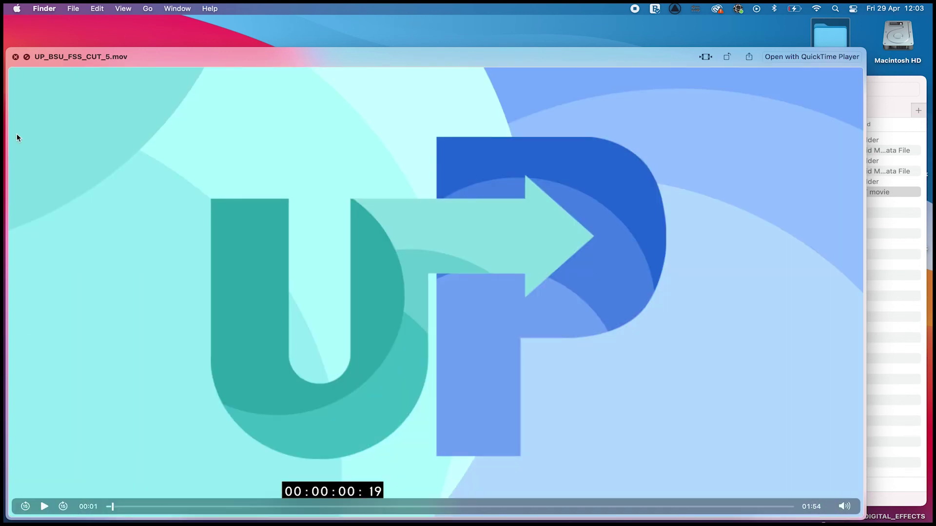
key("space")
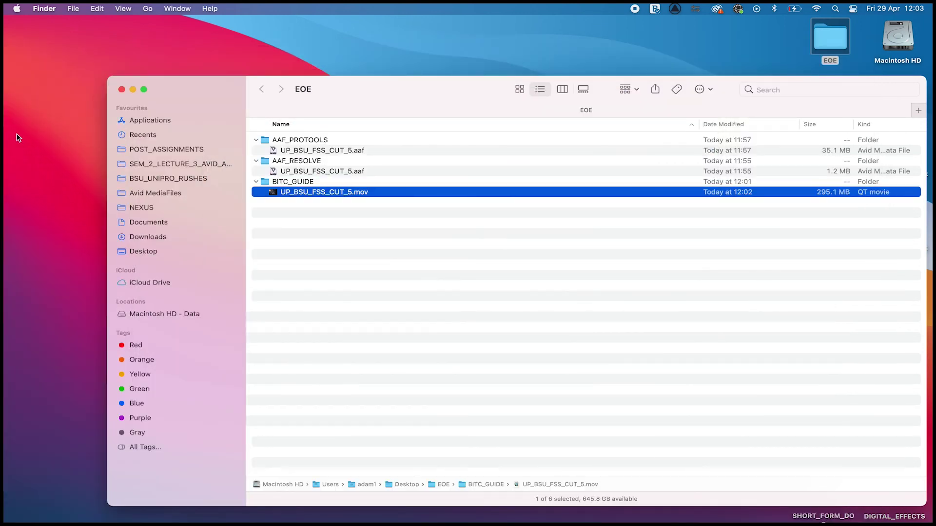